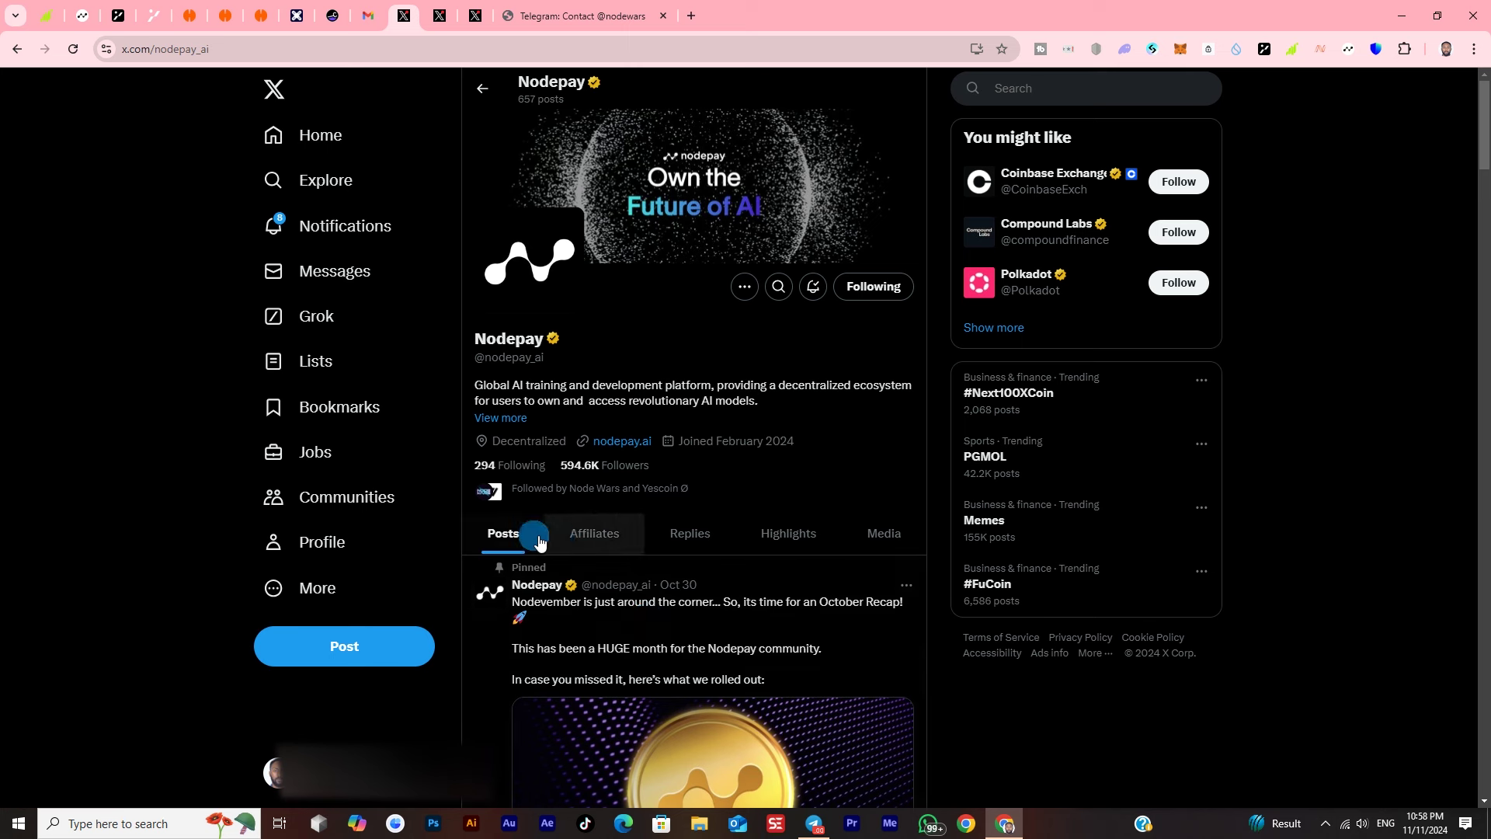
Check Nodepay's Affiliates, return to Posts, and open the quoted Node Wars 'war has begun' post.
click(586, 533)
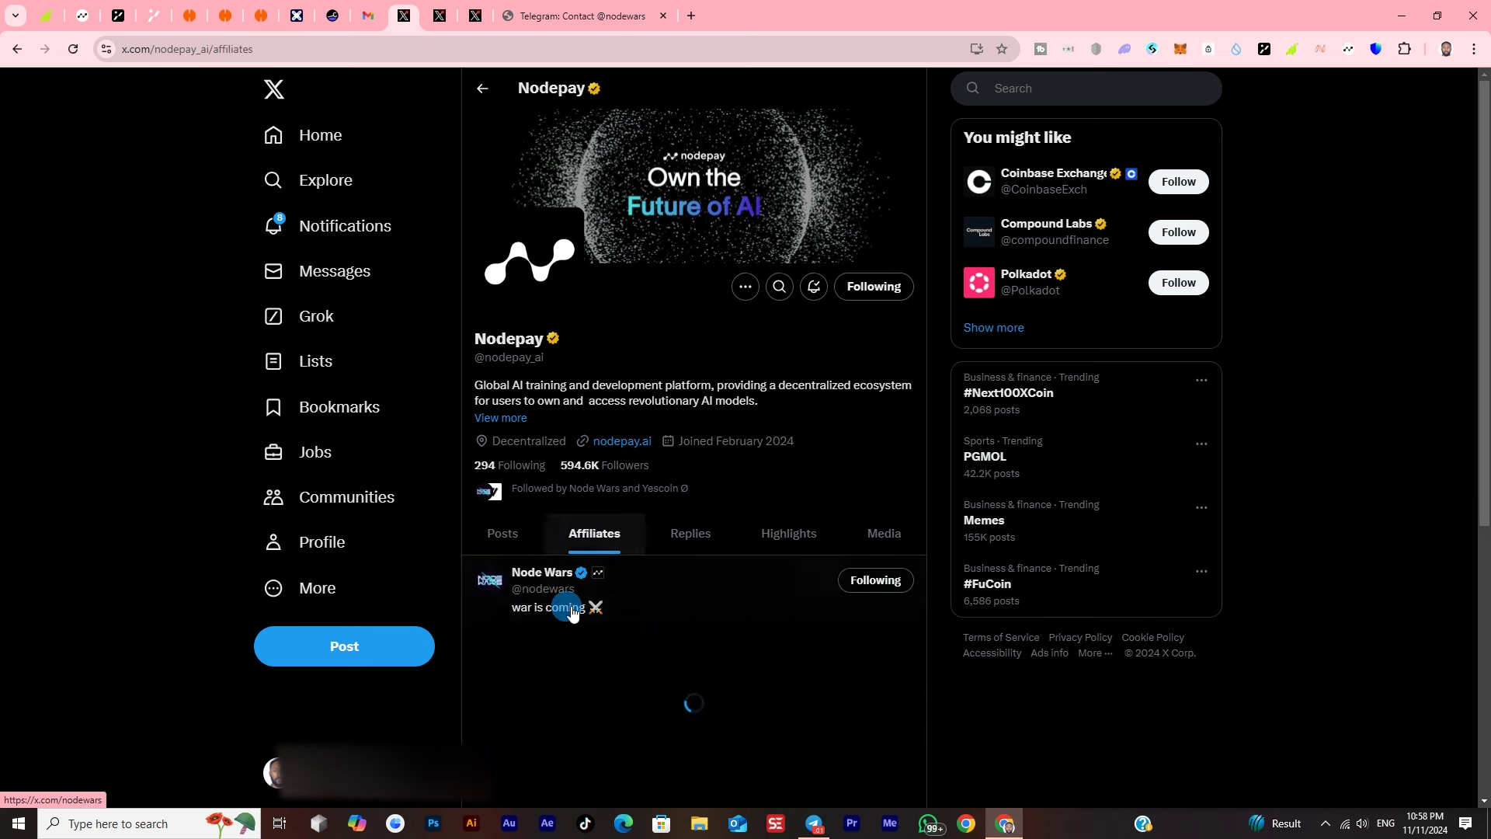
key(alt+Left)
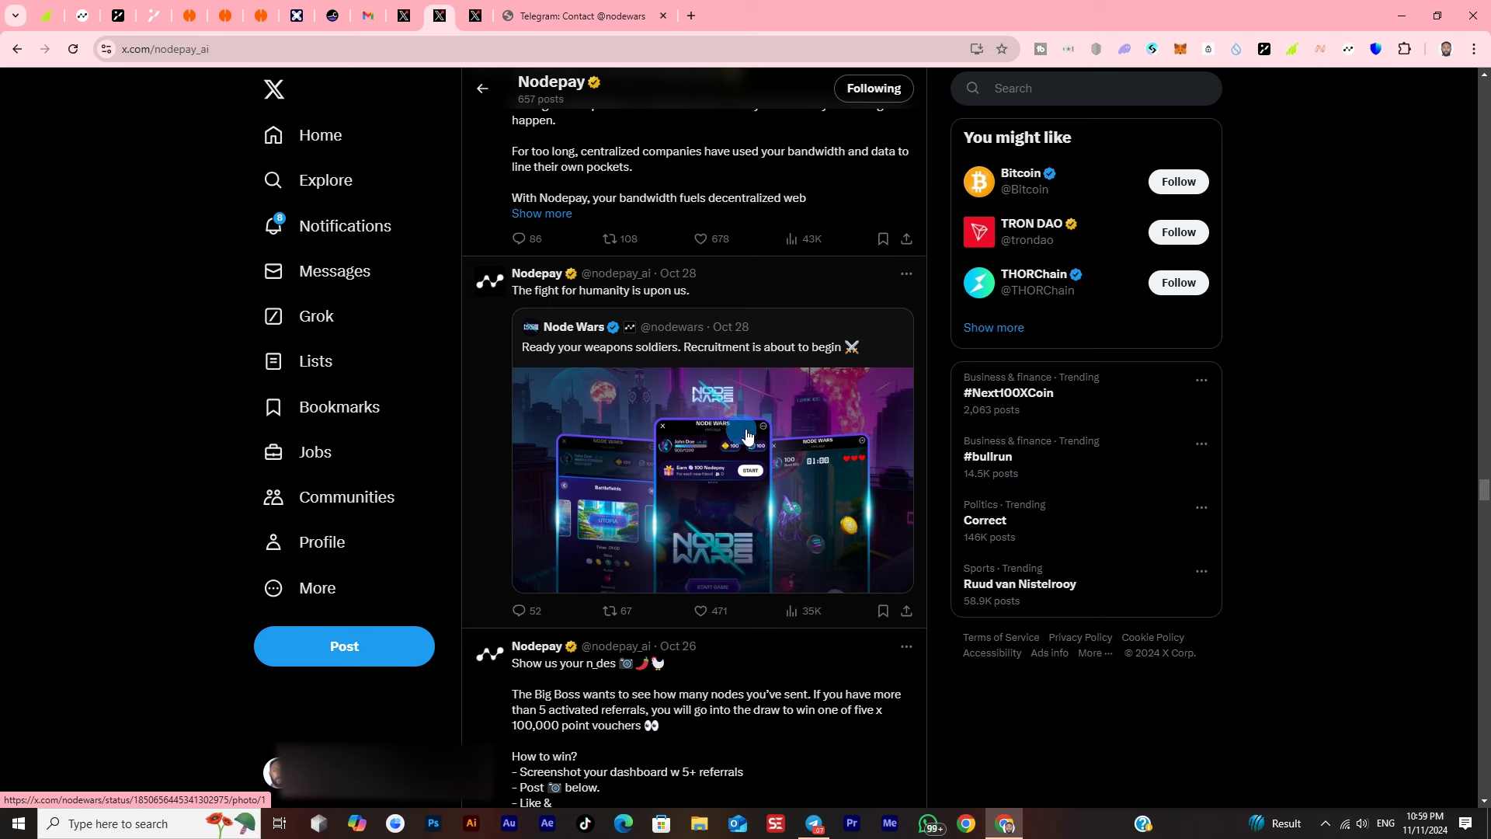
click(688, 431)
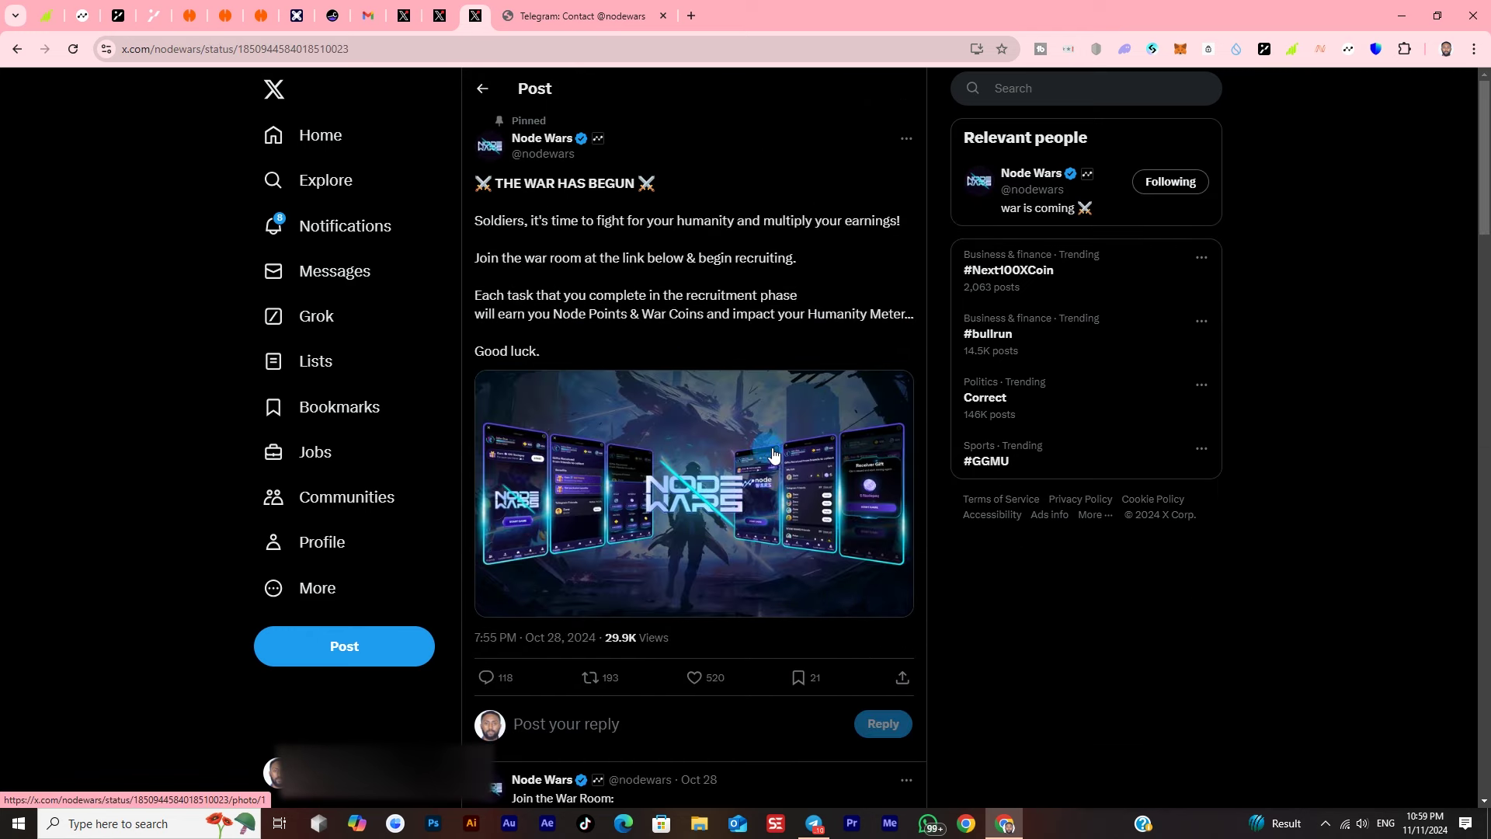
Join the Node Wars Chat group and send Shieldy the captcha code 496606.
click(814, 824)
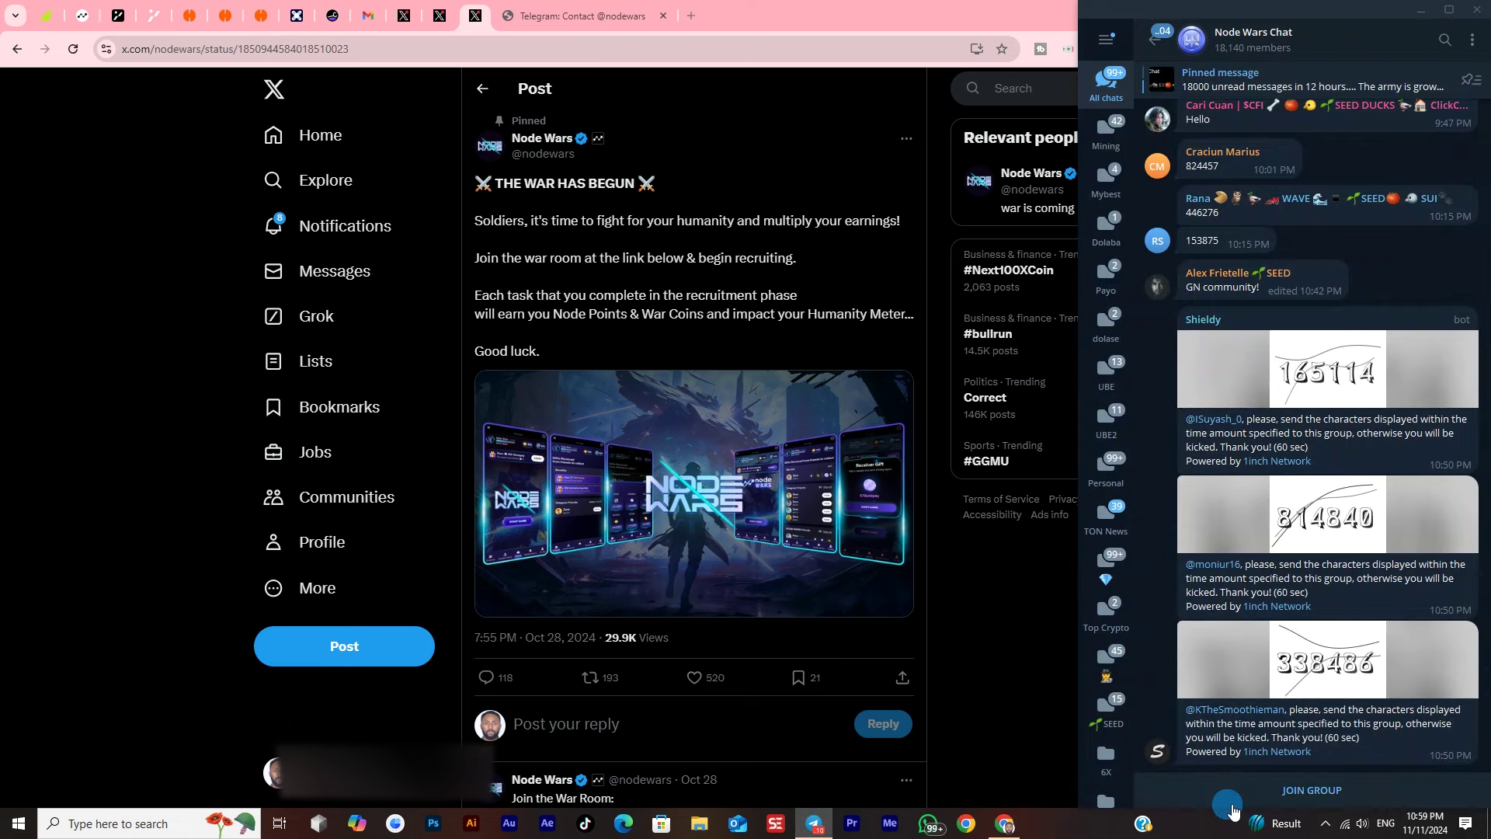
click(1325, 794)
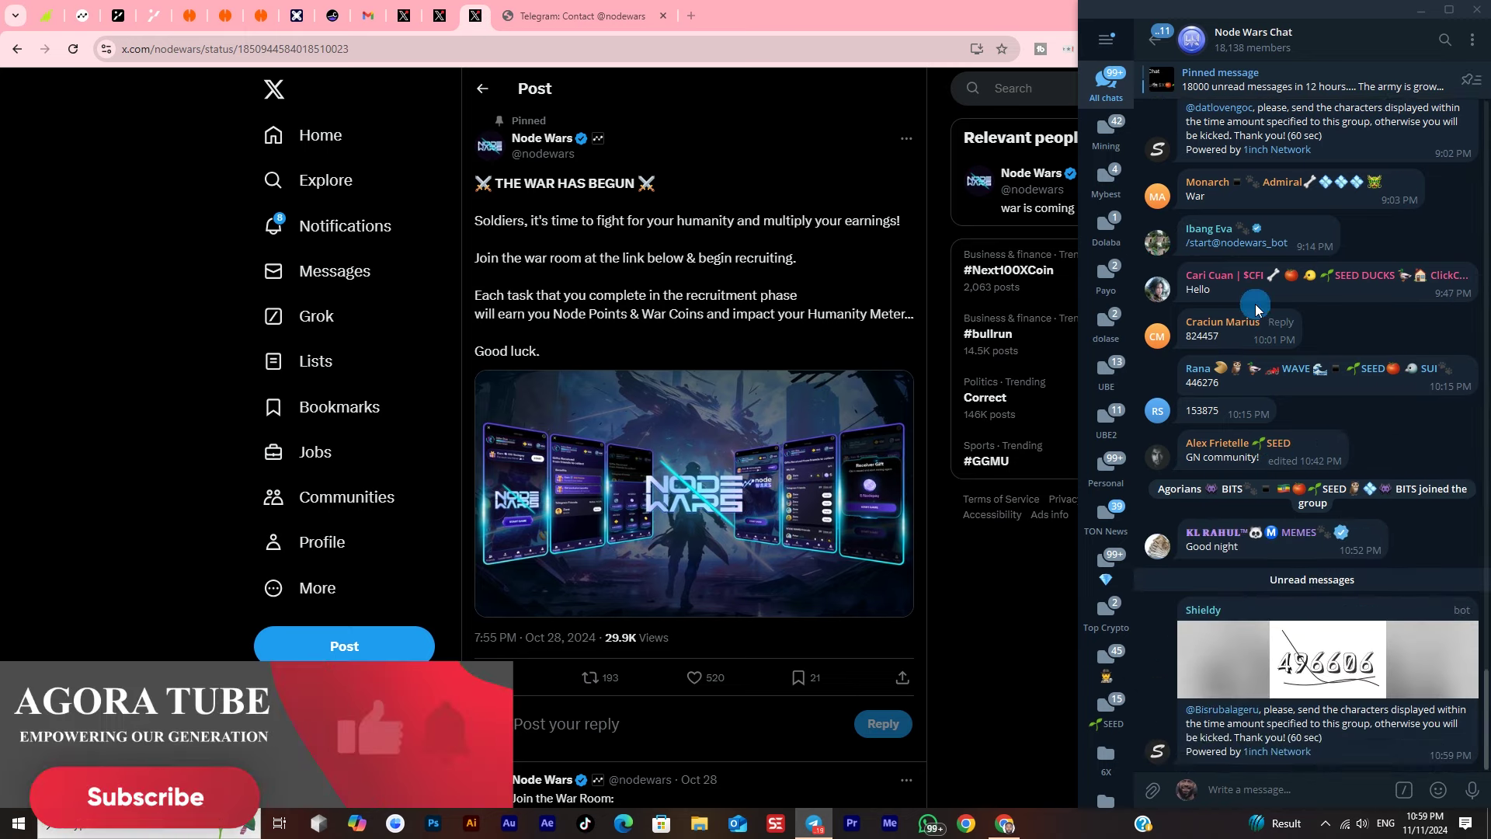
scroll(1305, 303, up, 1)
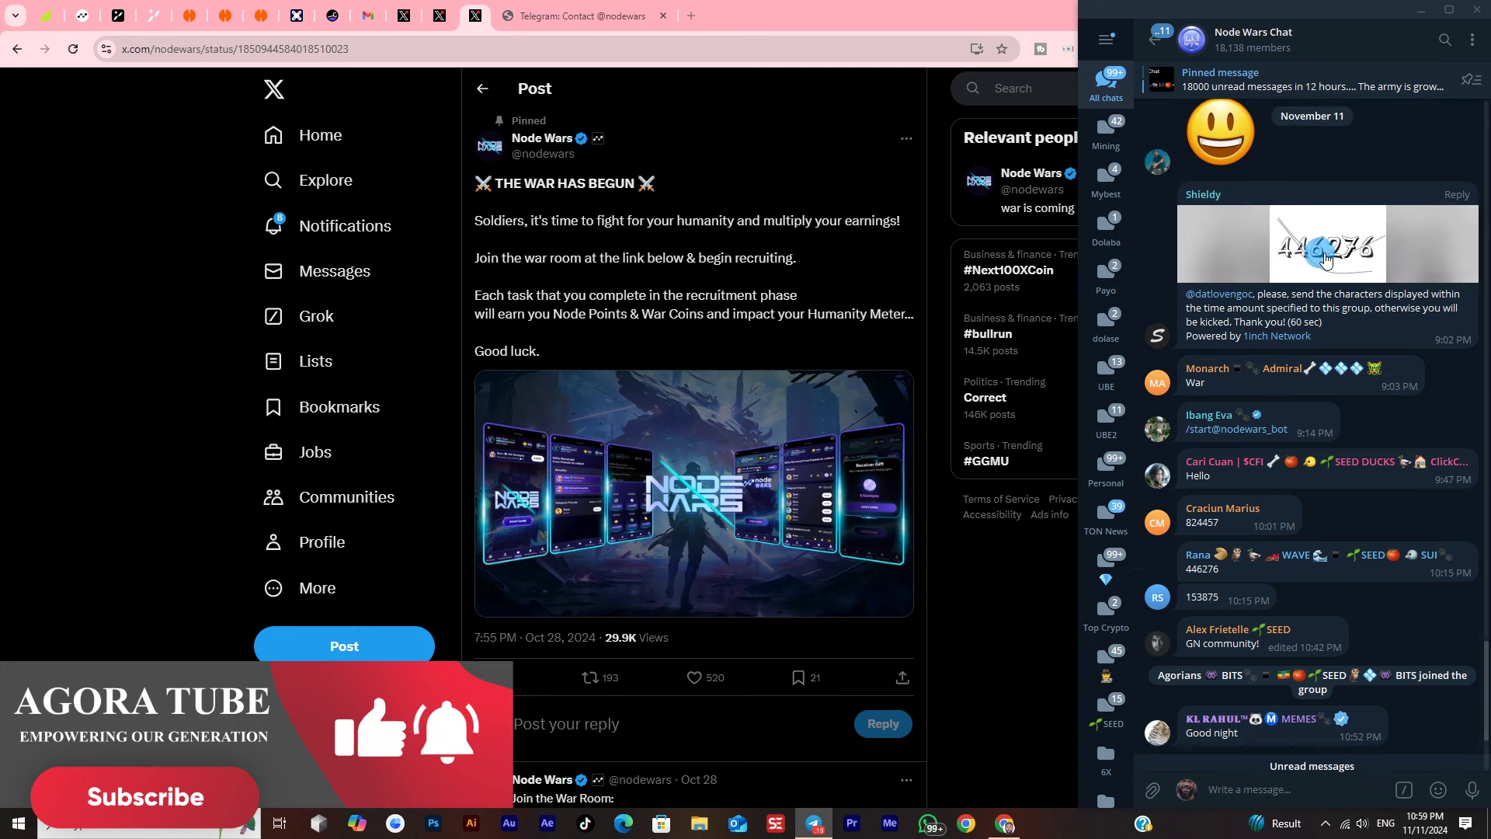
scroll(1337, 257, down, 2)
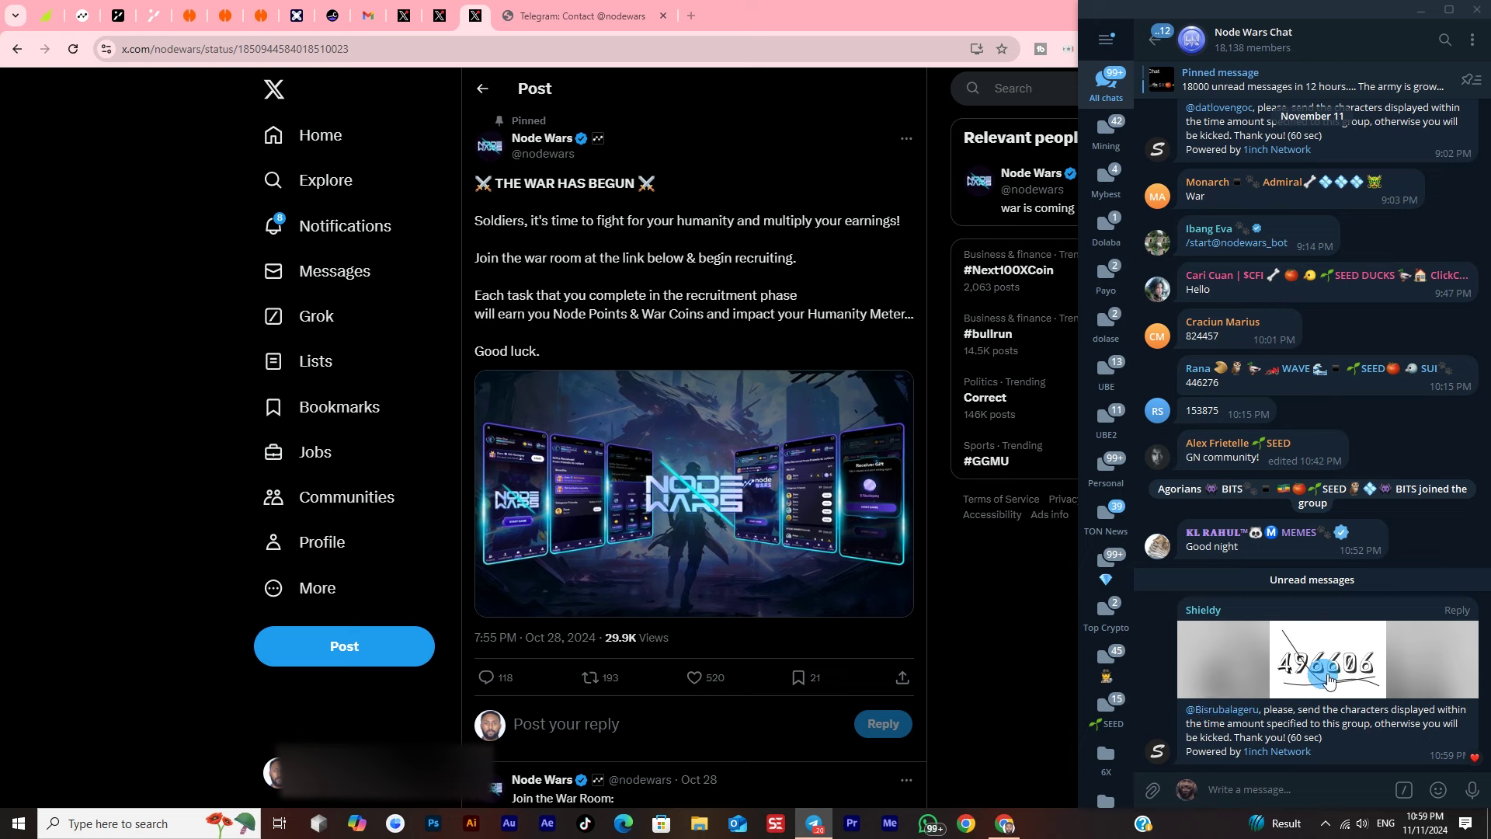
click(1215, 786)
text(496606)
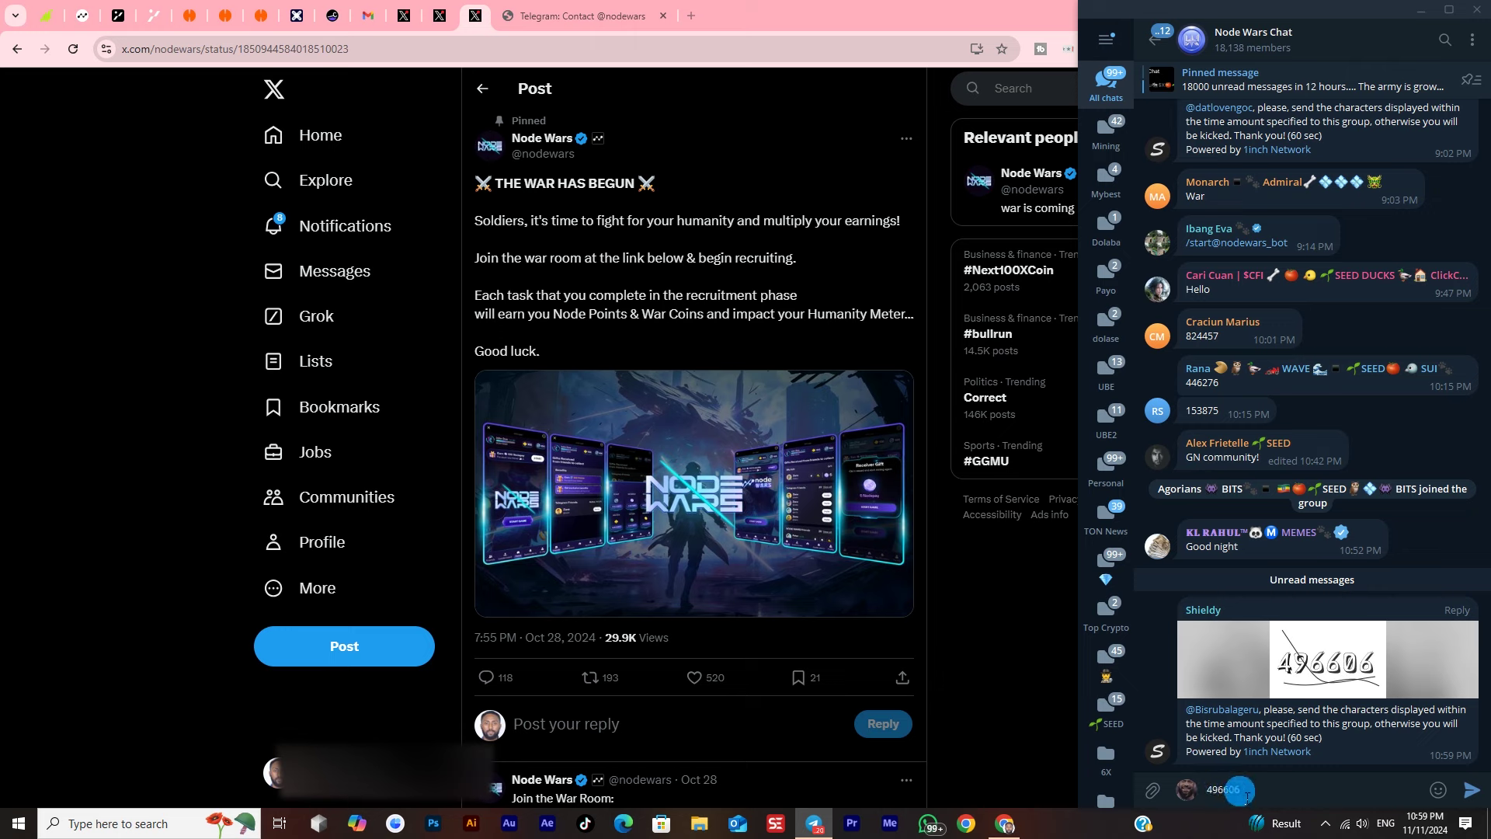
click(1466, 790)
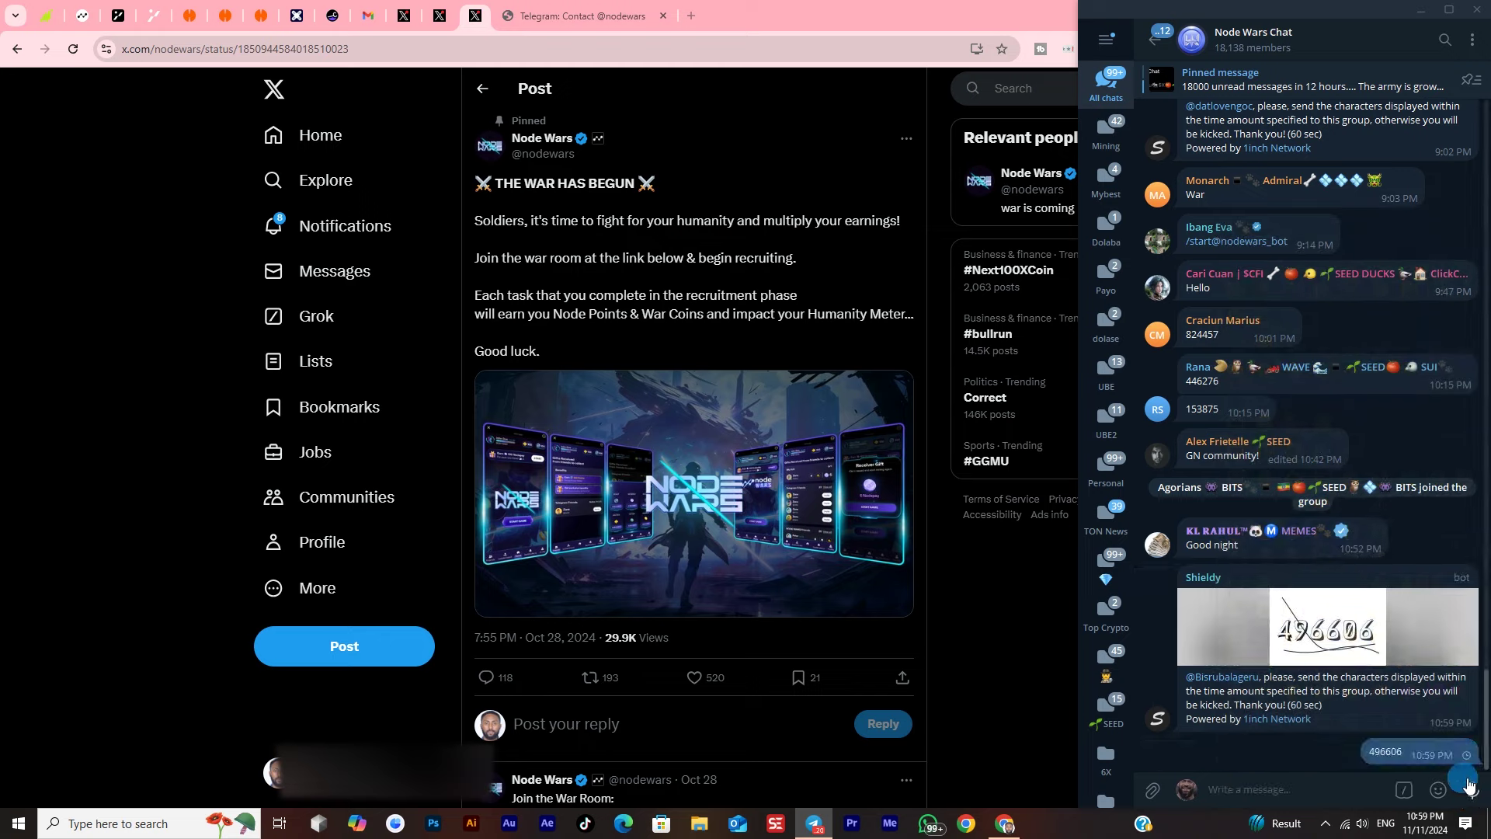
scroll(1320, 672, up, 2)
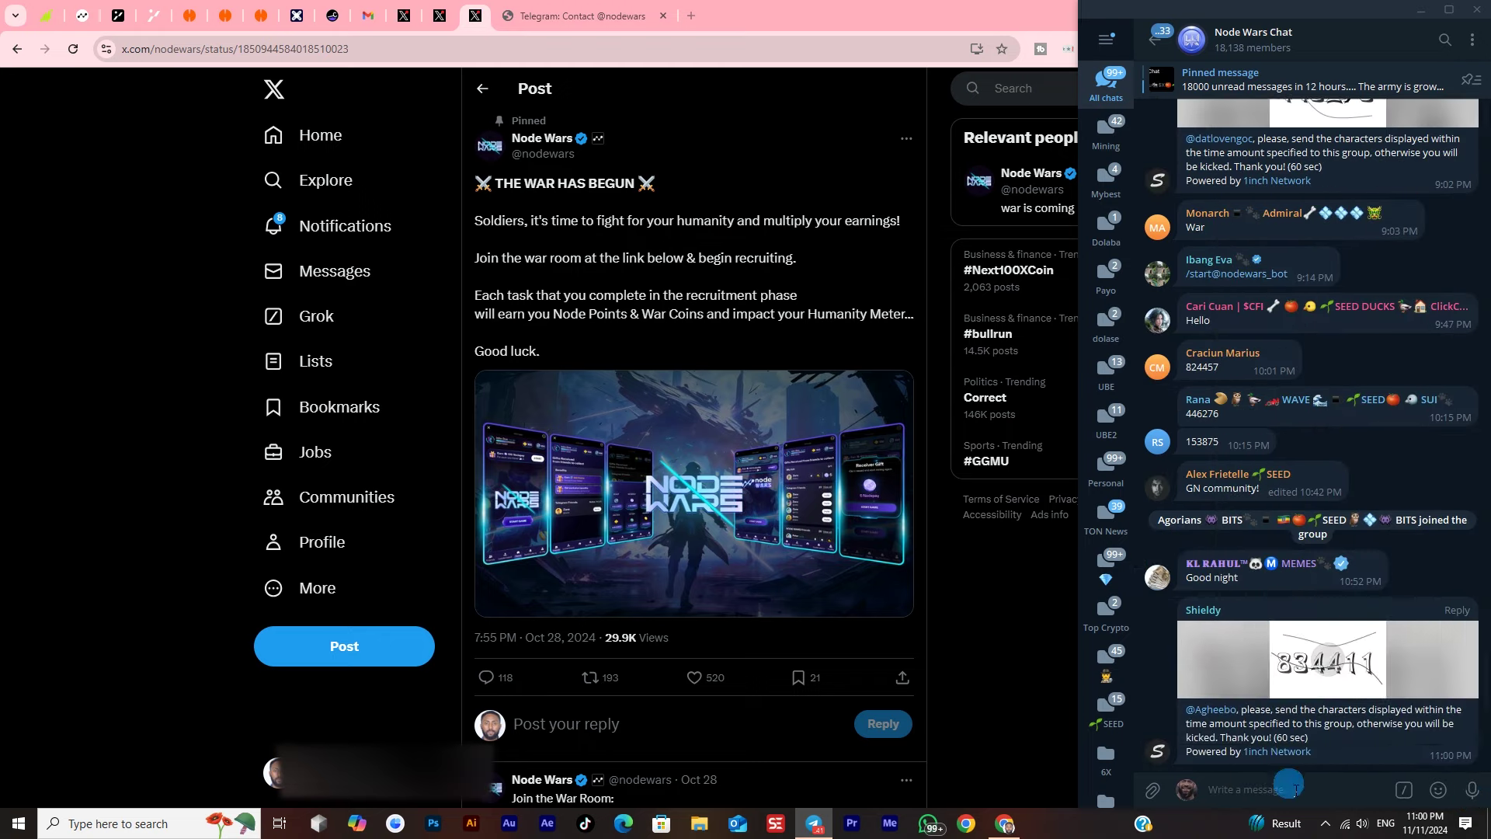
scroll(1262, 577, up, 2)
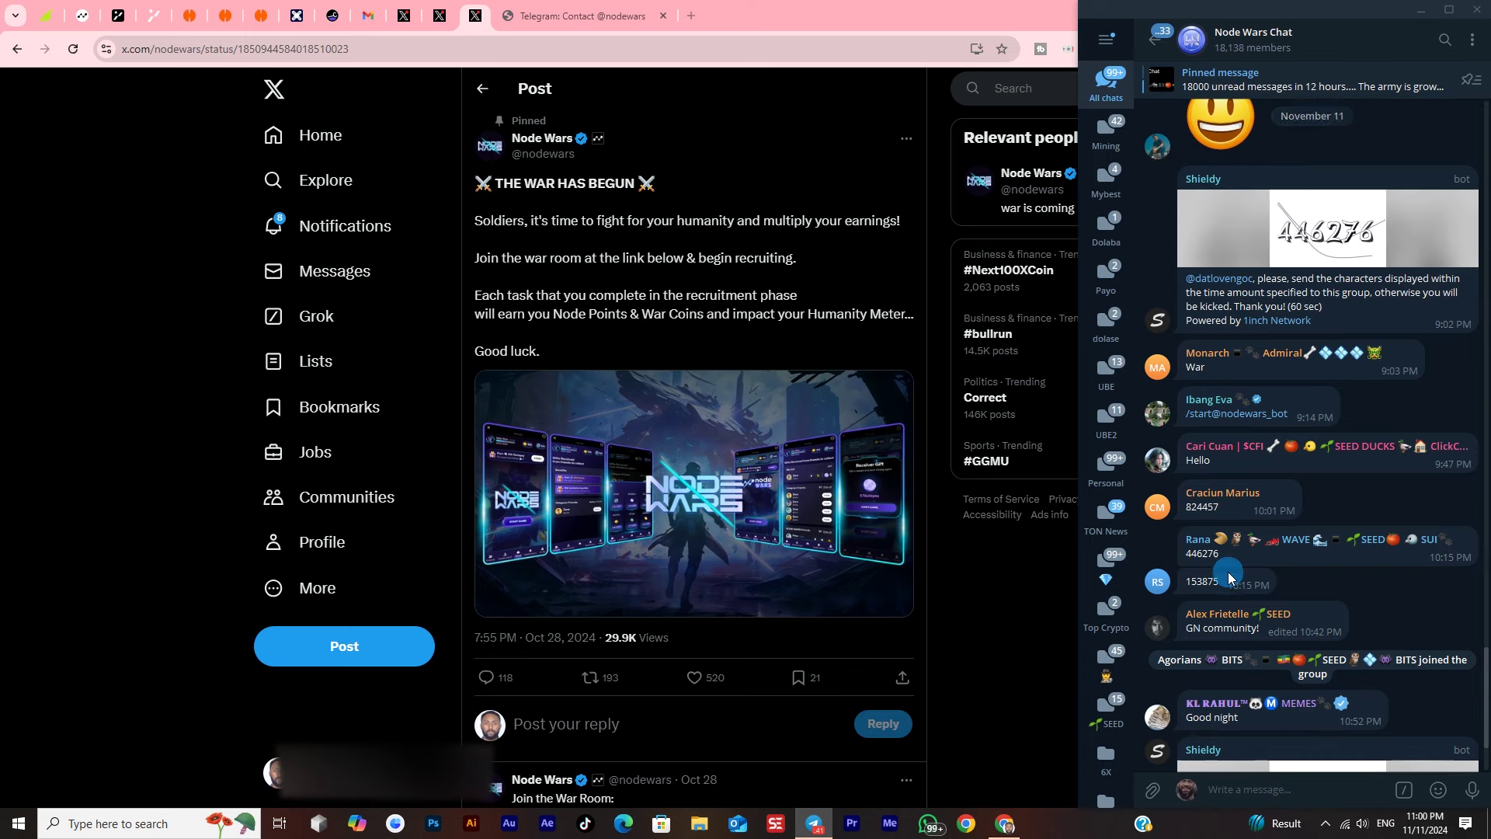
scroll(1340, 571, up, 4)
scroll(1378, 582, down, 5)
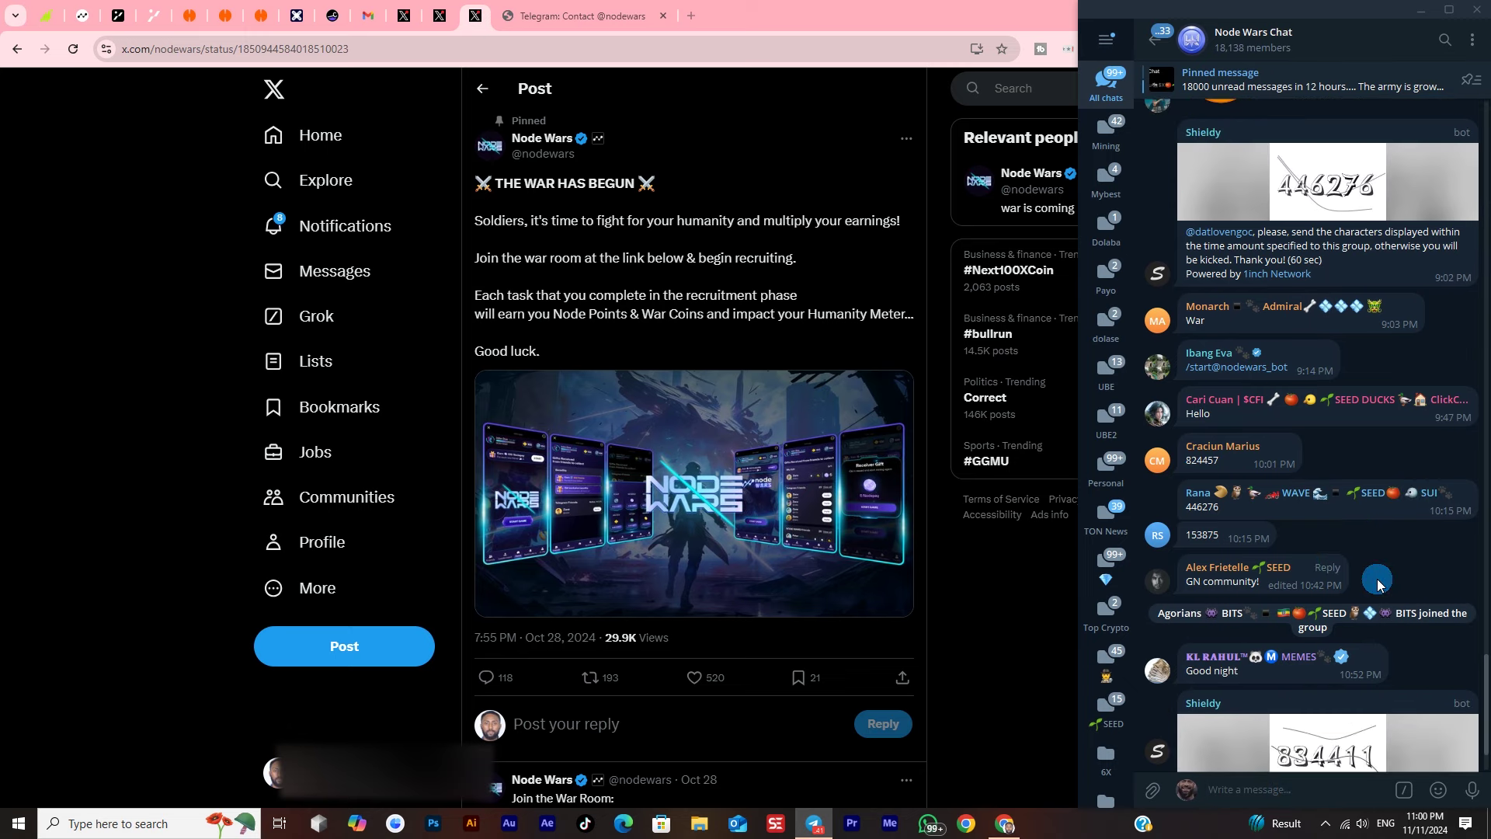
scroll(1378, 583, down, 2)
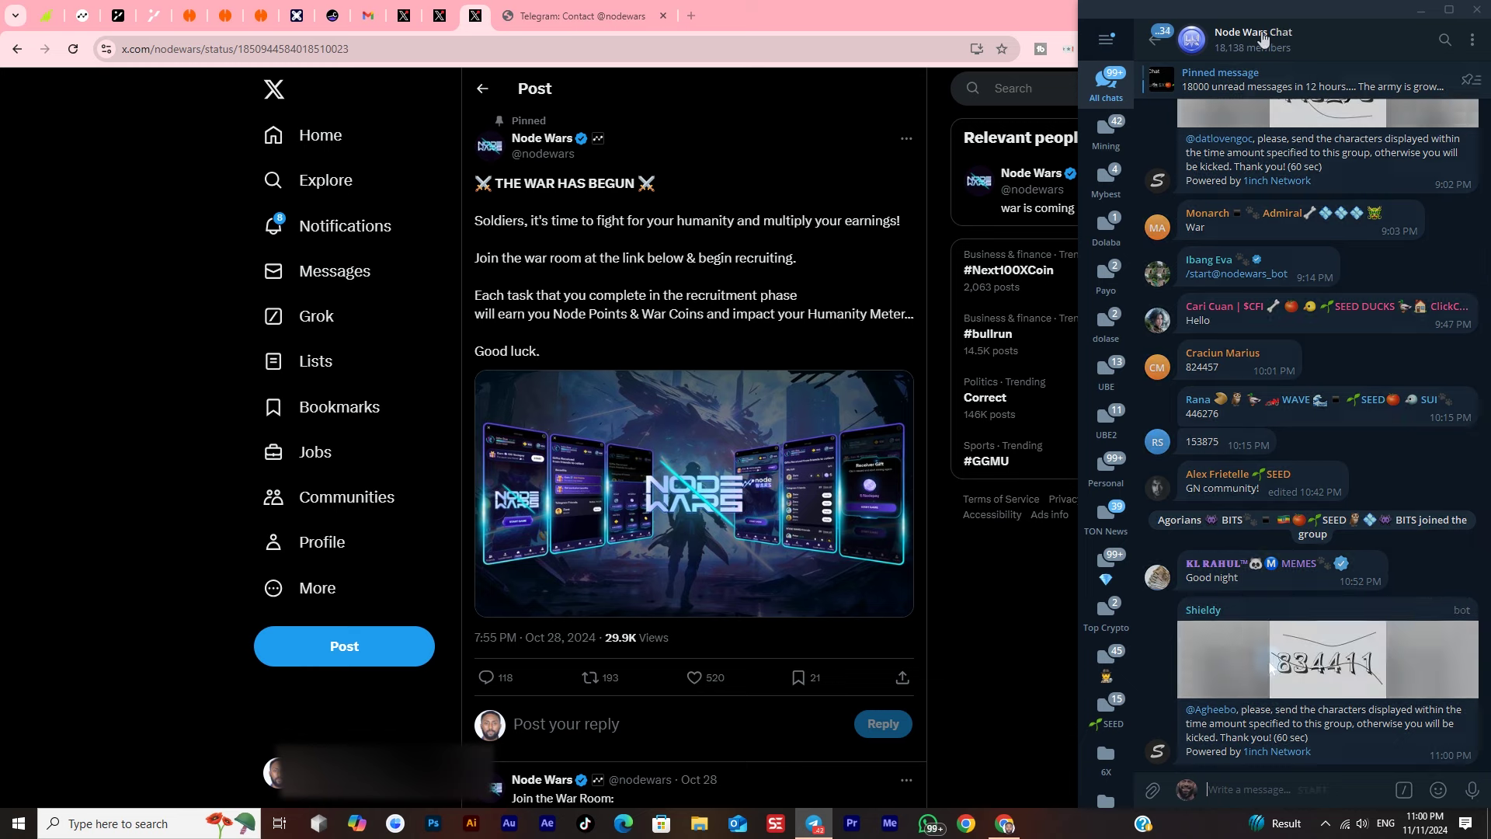
Start the Node Wars bot and act on its game message to bring up the launch prompt.
click(1356, 85)
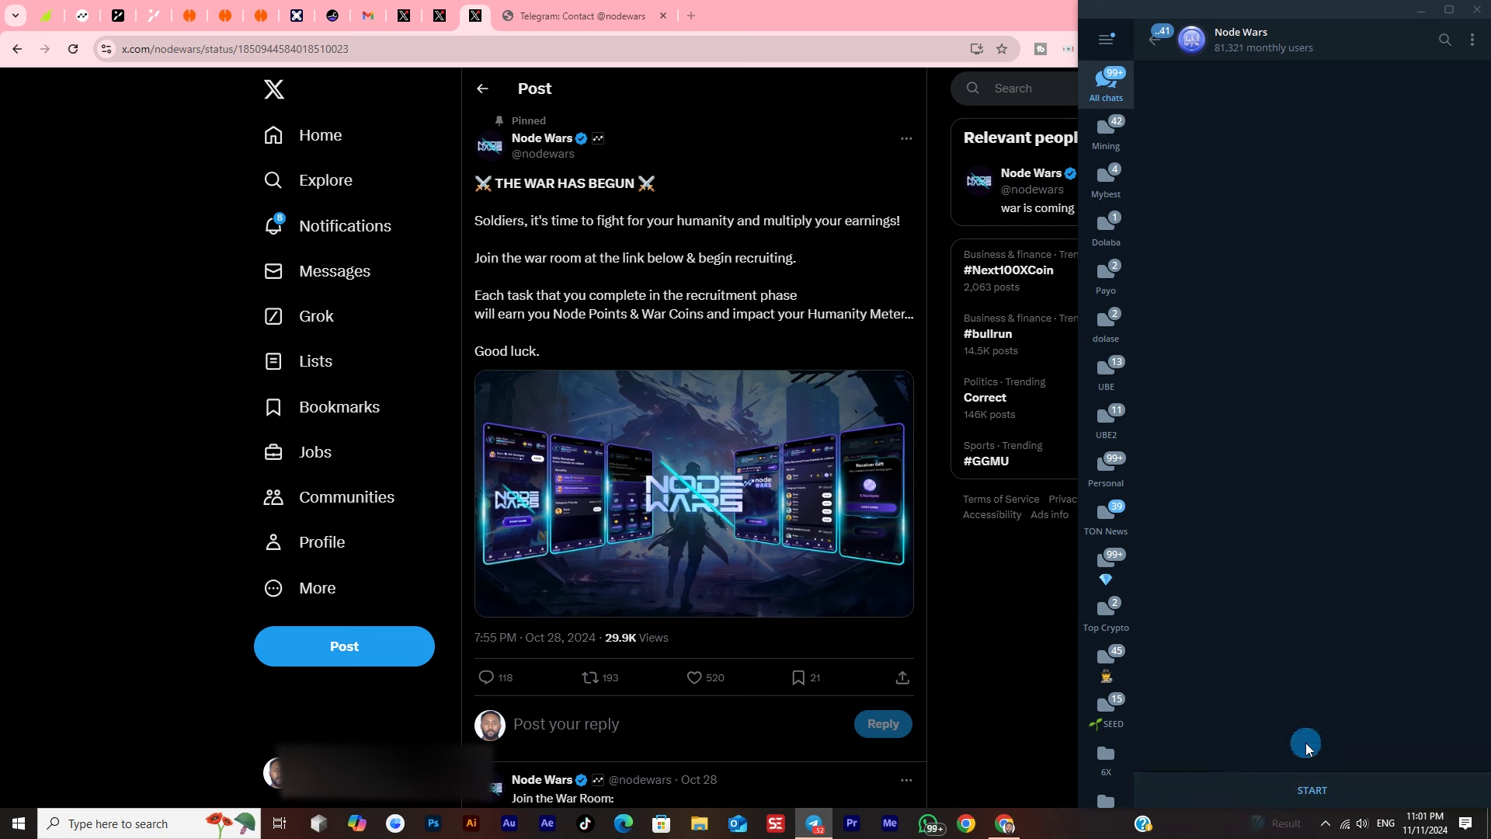
click(1313, 791)
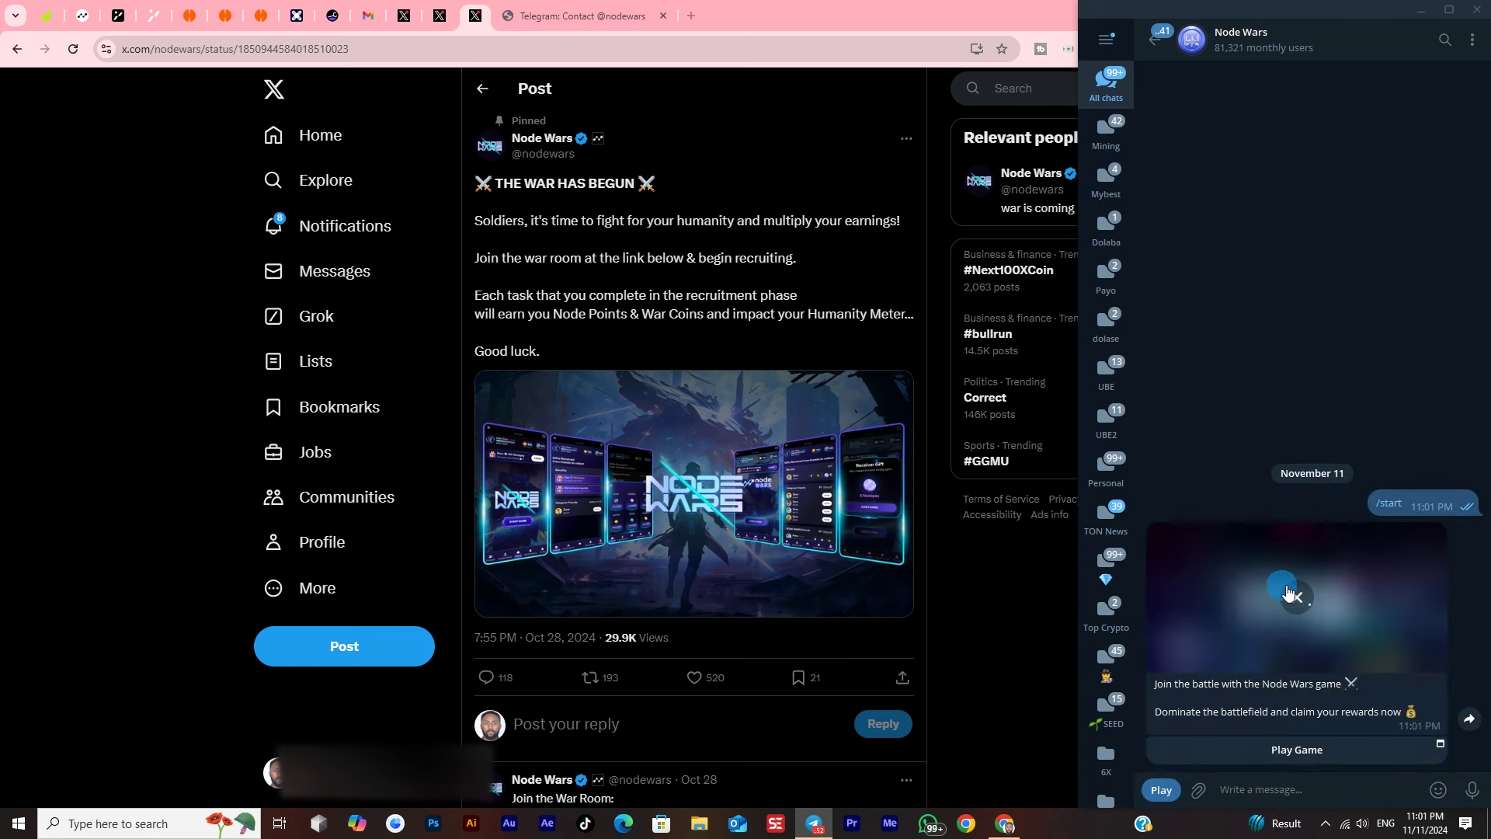
double_click(1304, 725)
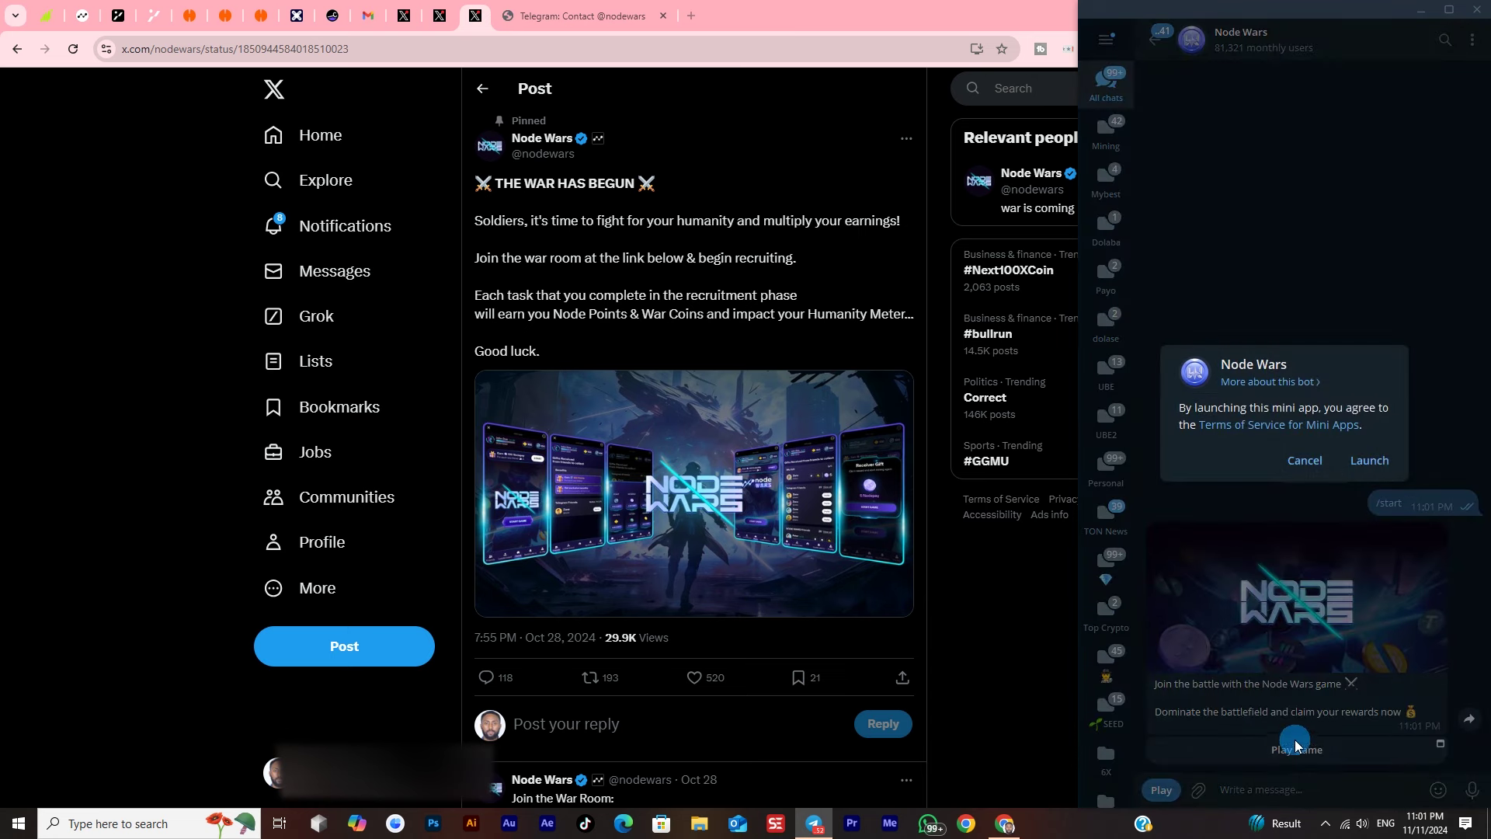
Confirm Launch for the Node Wars mini app, then claim the Day 1 login reward.
click(1370, 462)
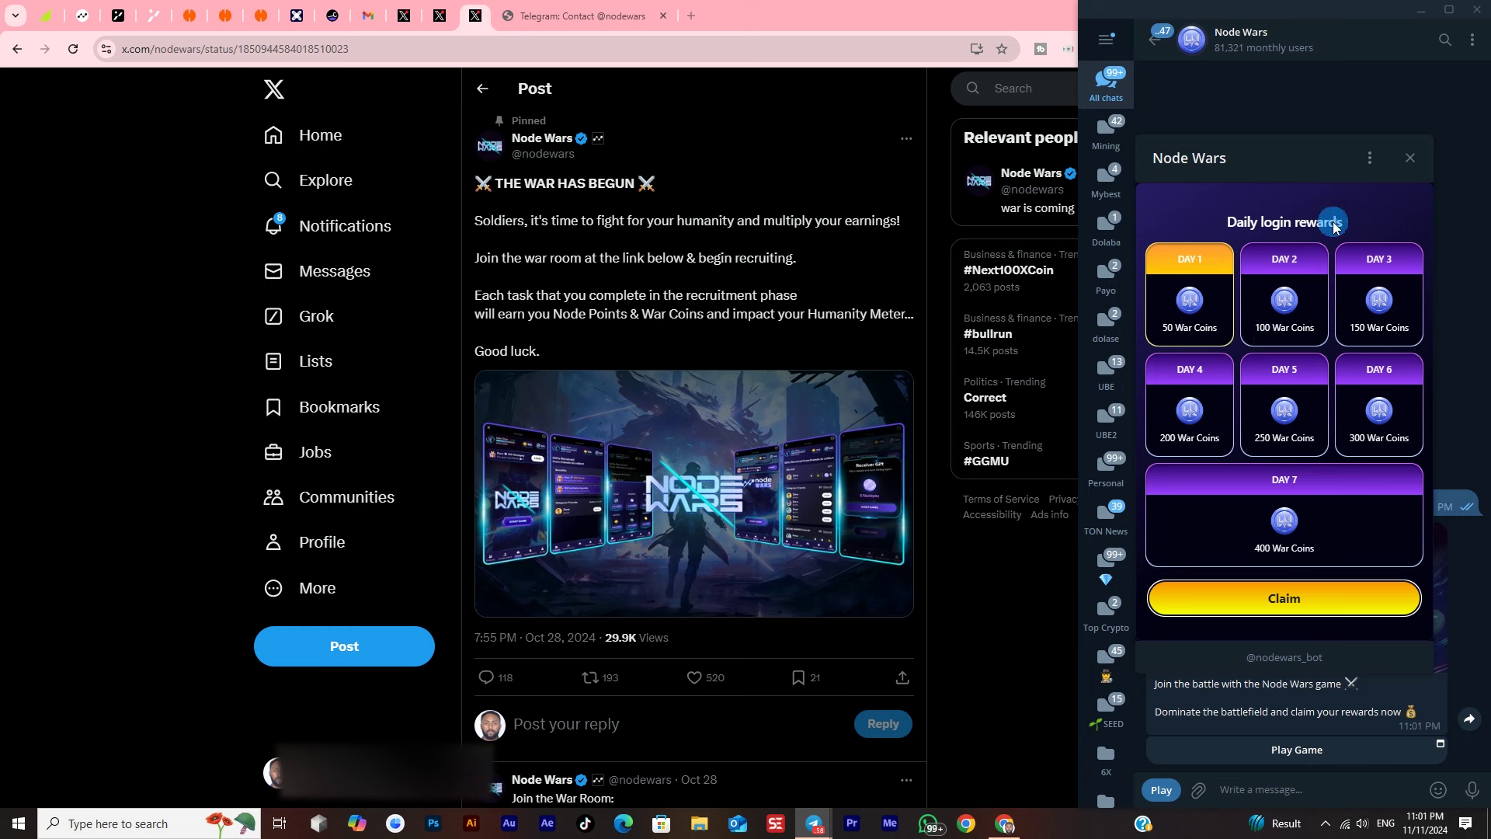
click(1279, 601)
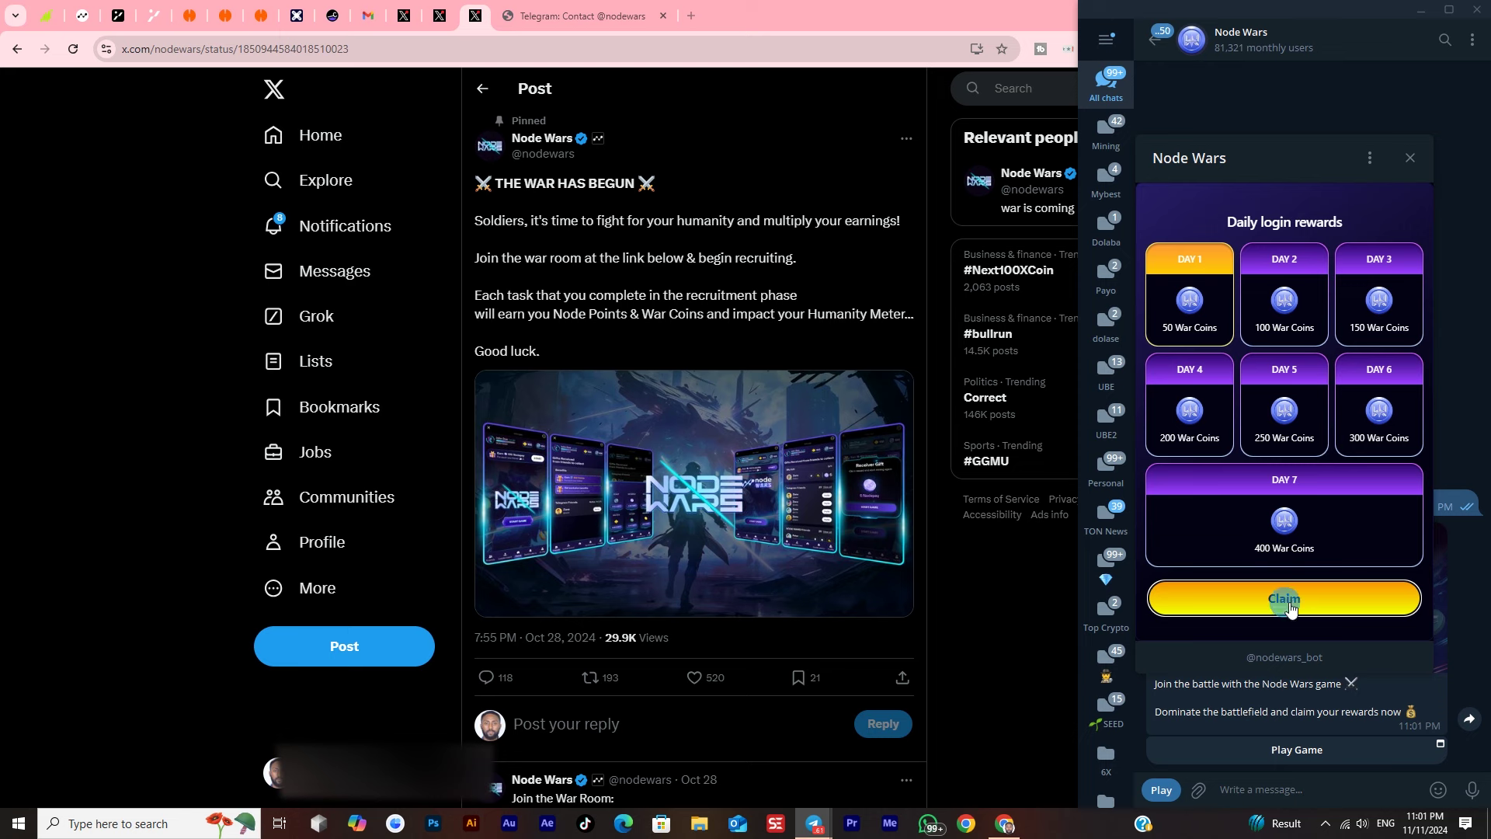
click(1289, 608)
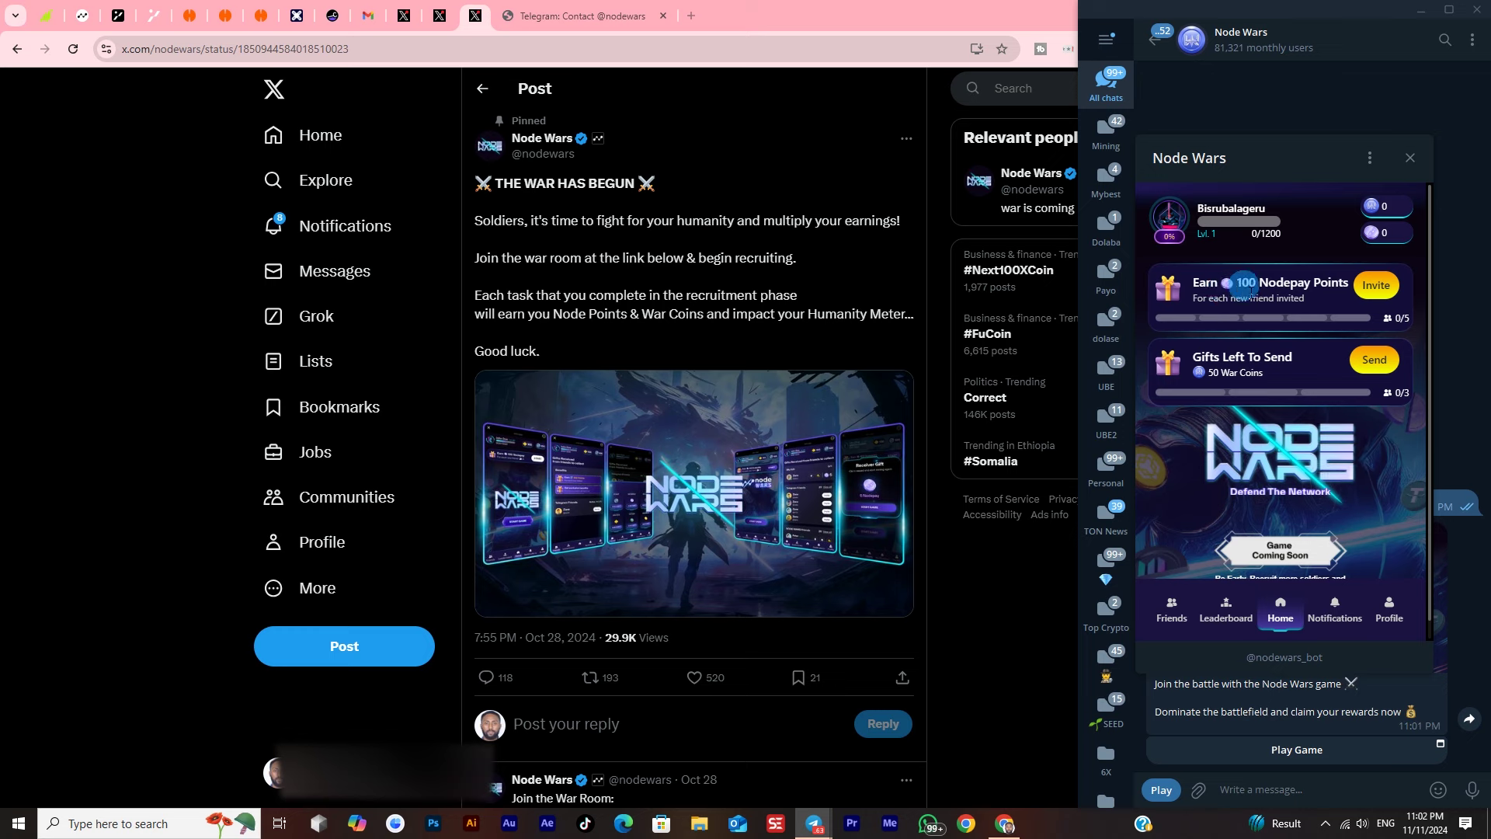
drag(1238, 282, 1339, 286)
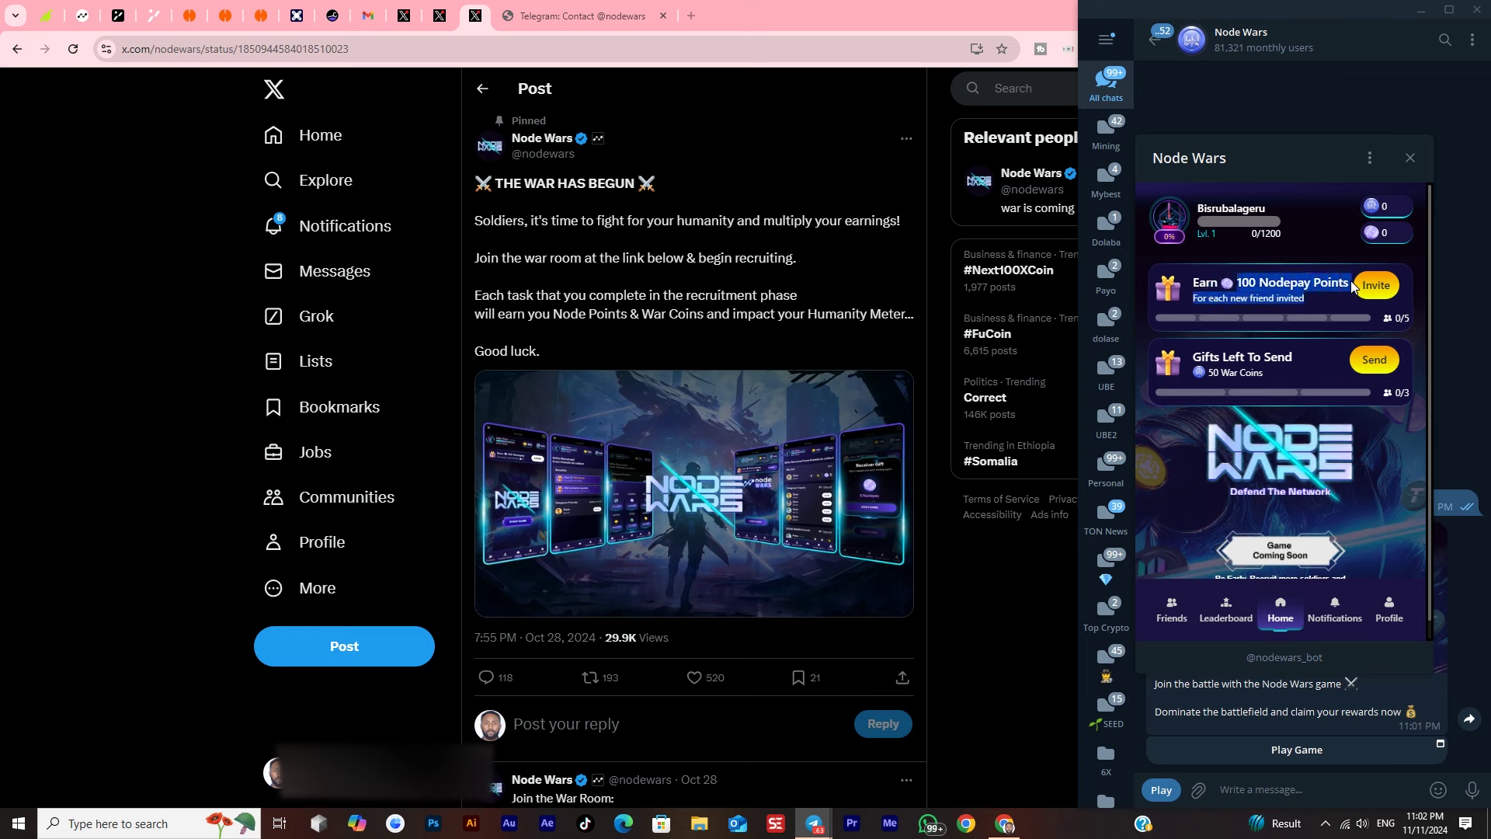
click(1315, 303)
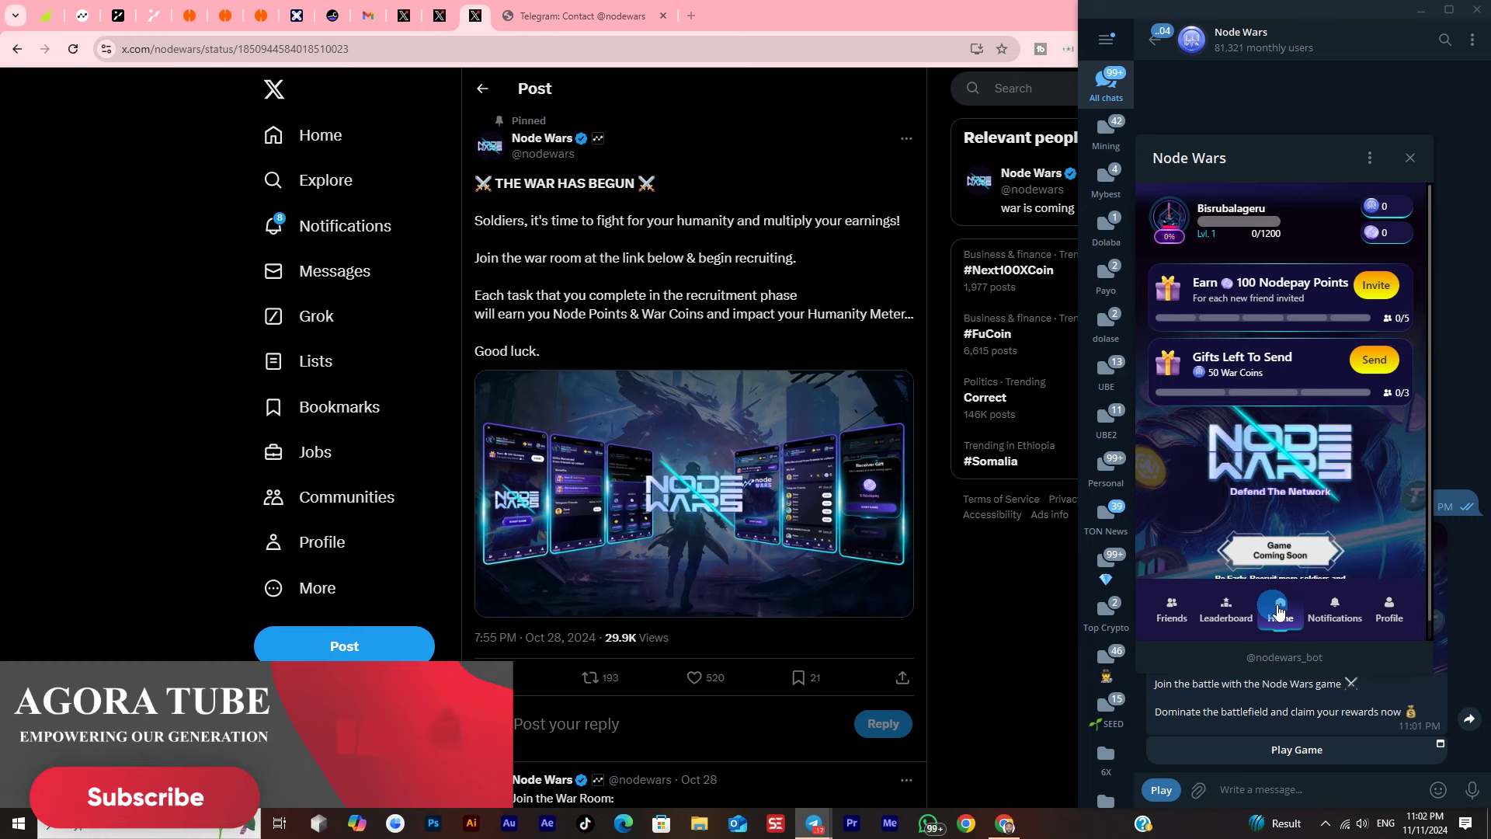
Go to the Node Wars Profile, review linked accounts, and choose Connect on the Nodepay row.
click(1392, 609)
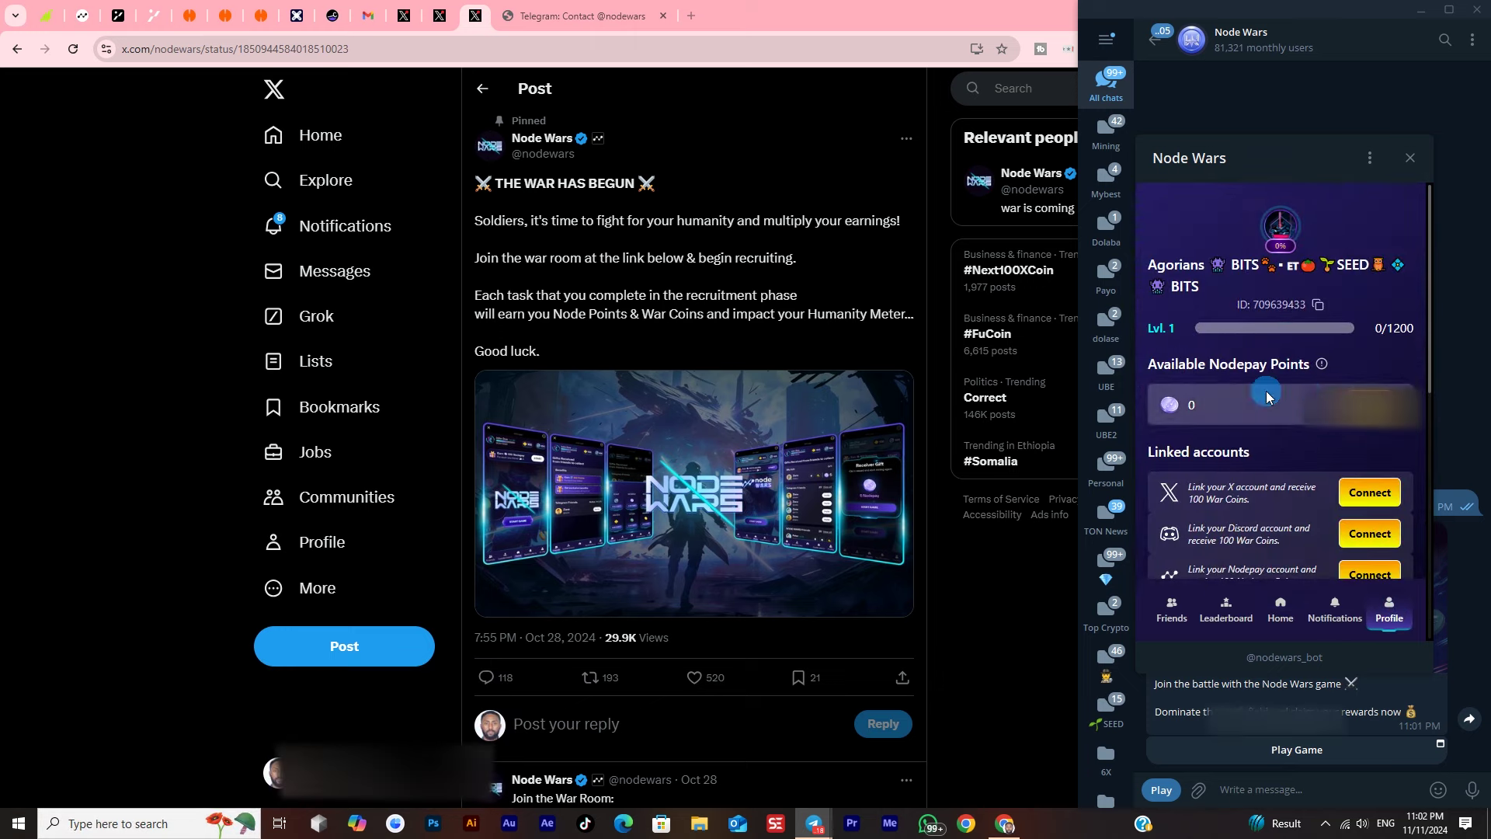
scroll(1235, 432, down, 1)
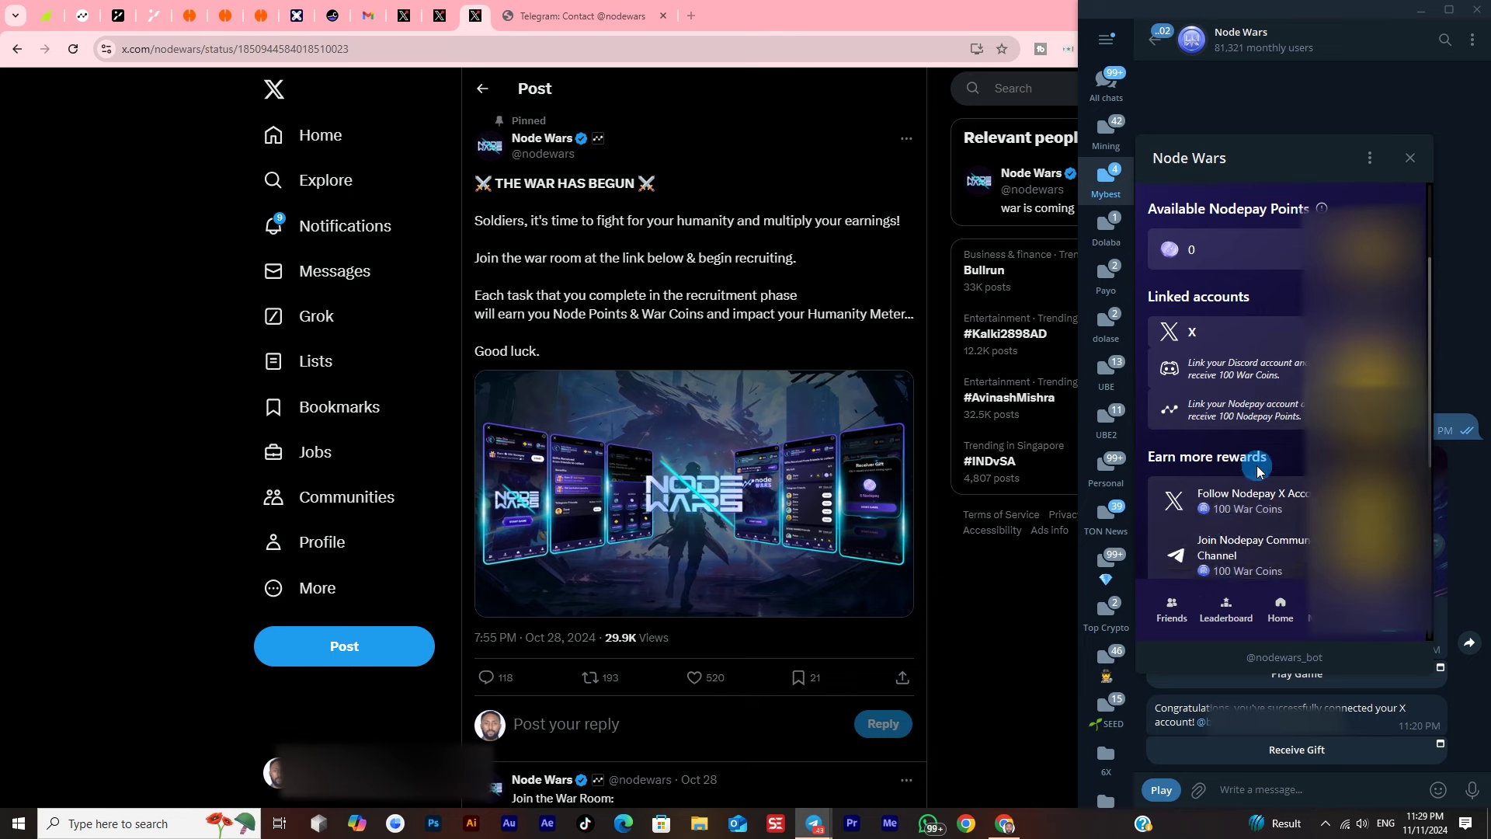
scroll(1204, 486, down, 2)
scroll(1223, 501, down, 2)
scroll(1282, 559, up, 5)
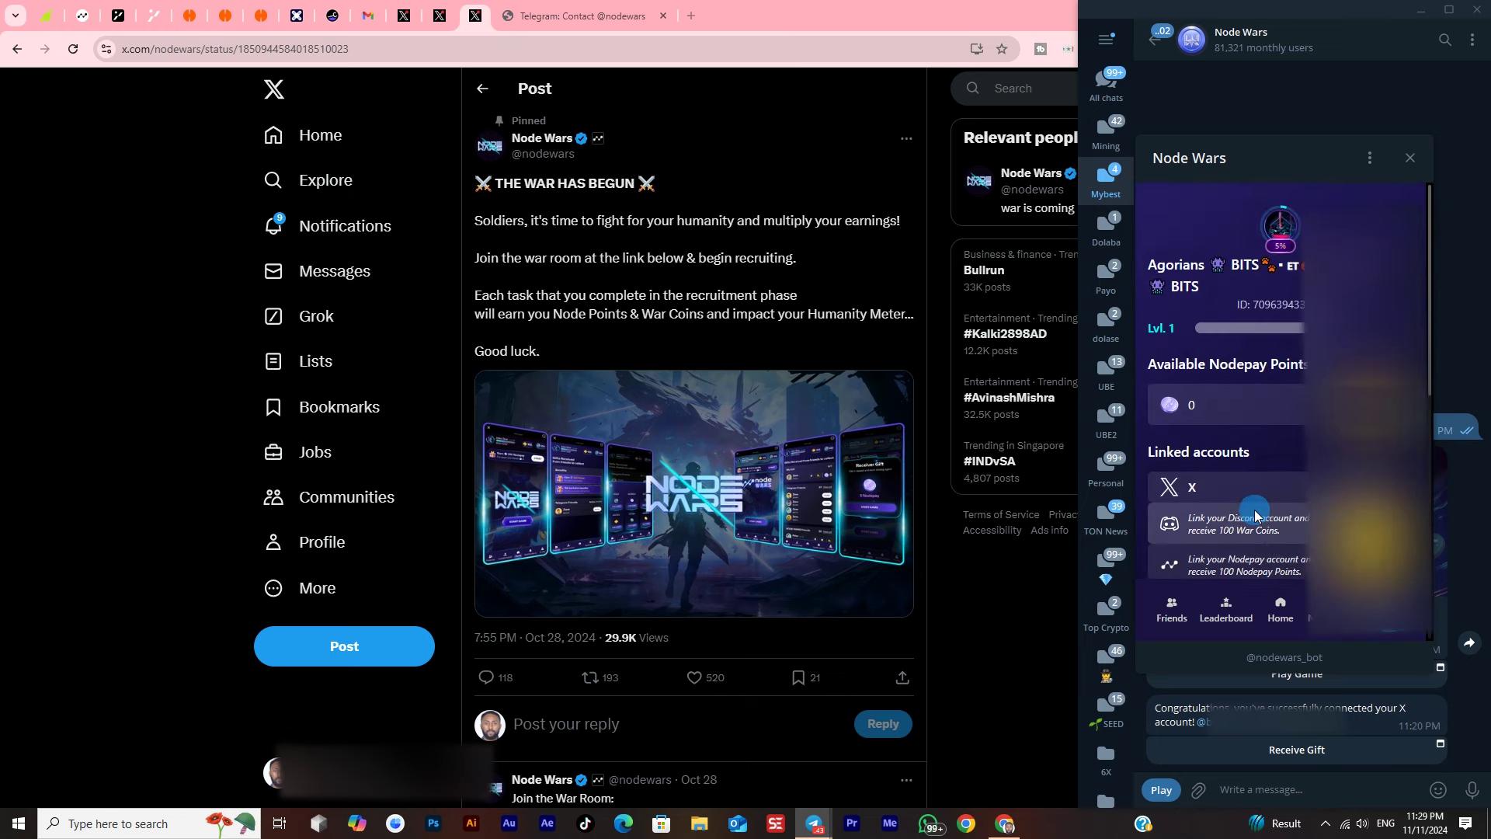
scroll(1281, 431, down, 1)
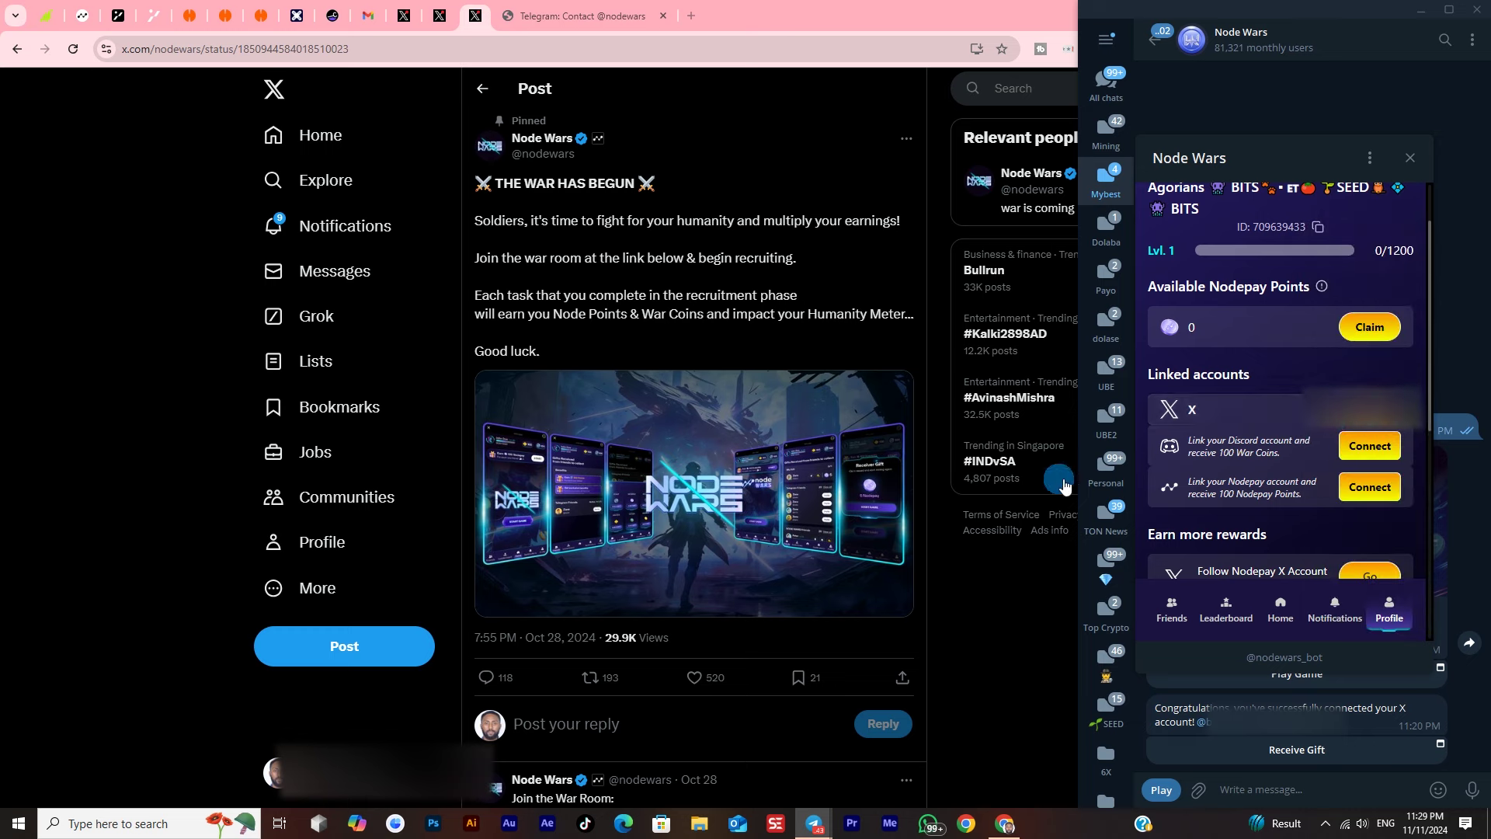
click(1286, 410)
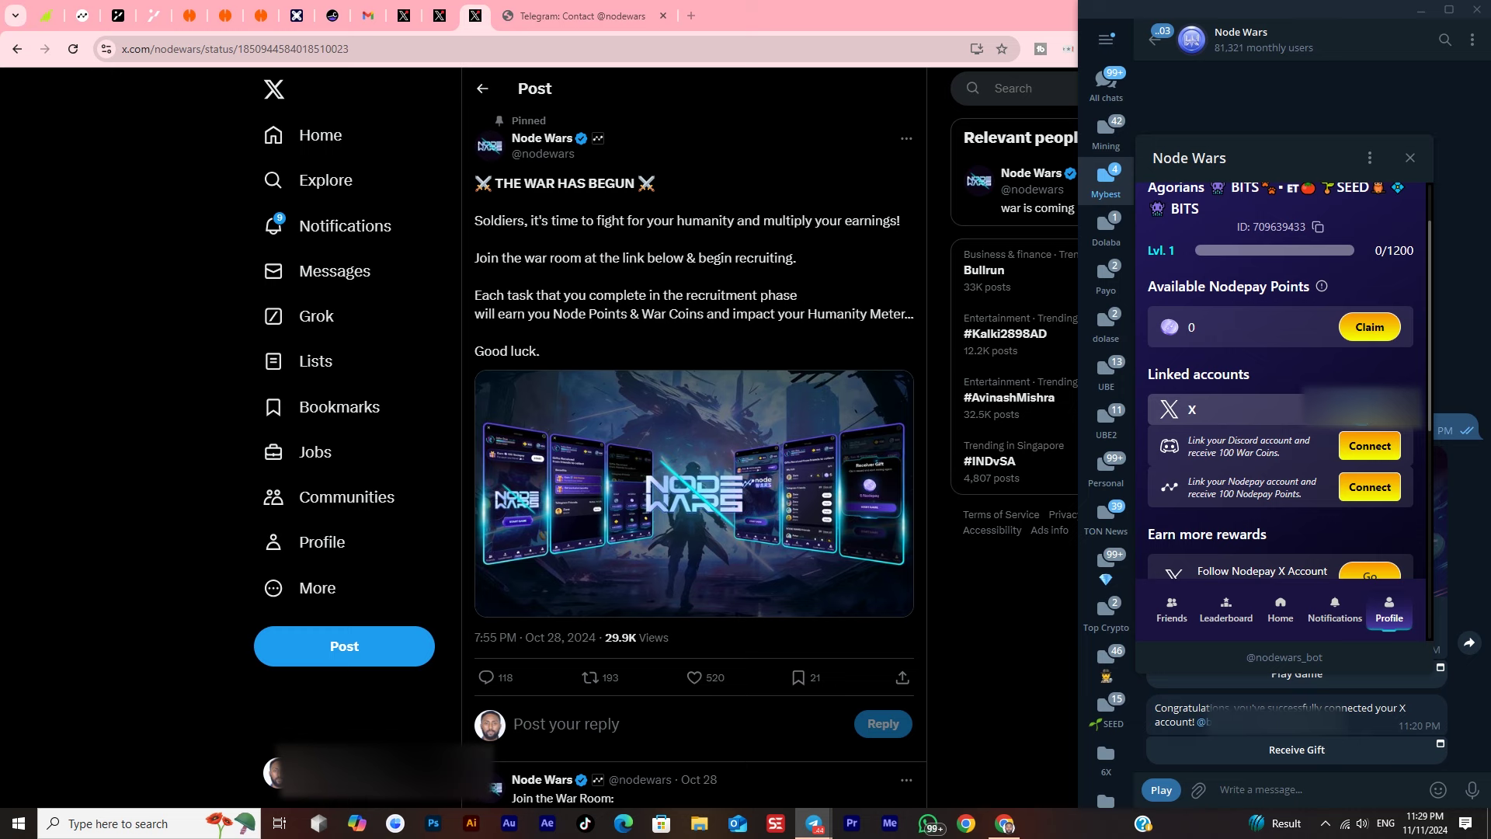
click(1388, 384)
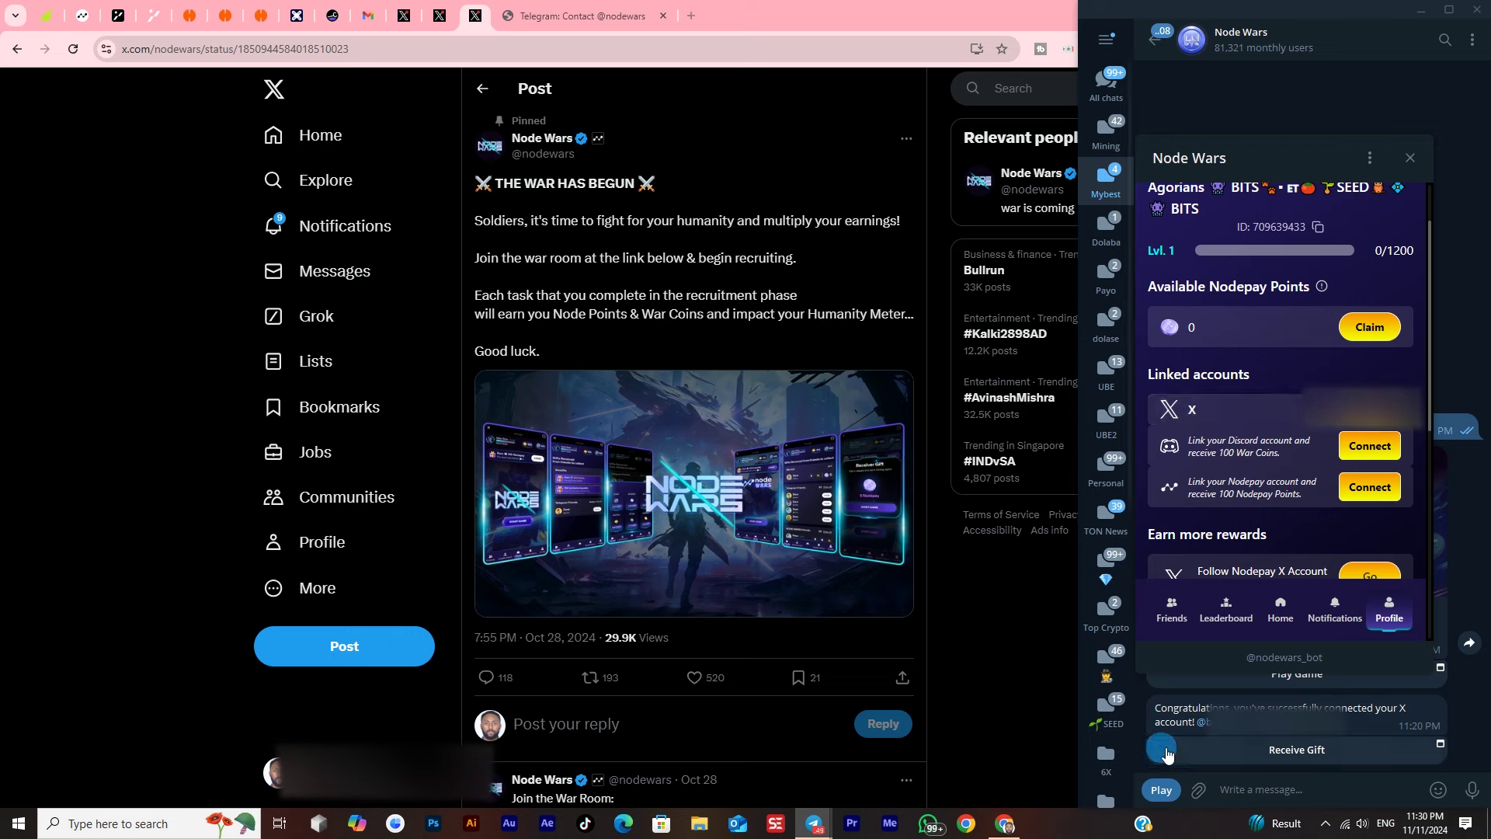
click(1188, 711)
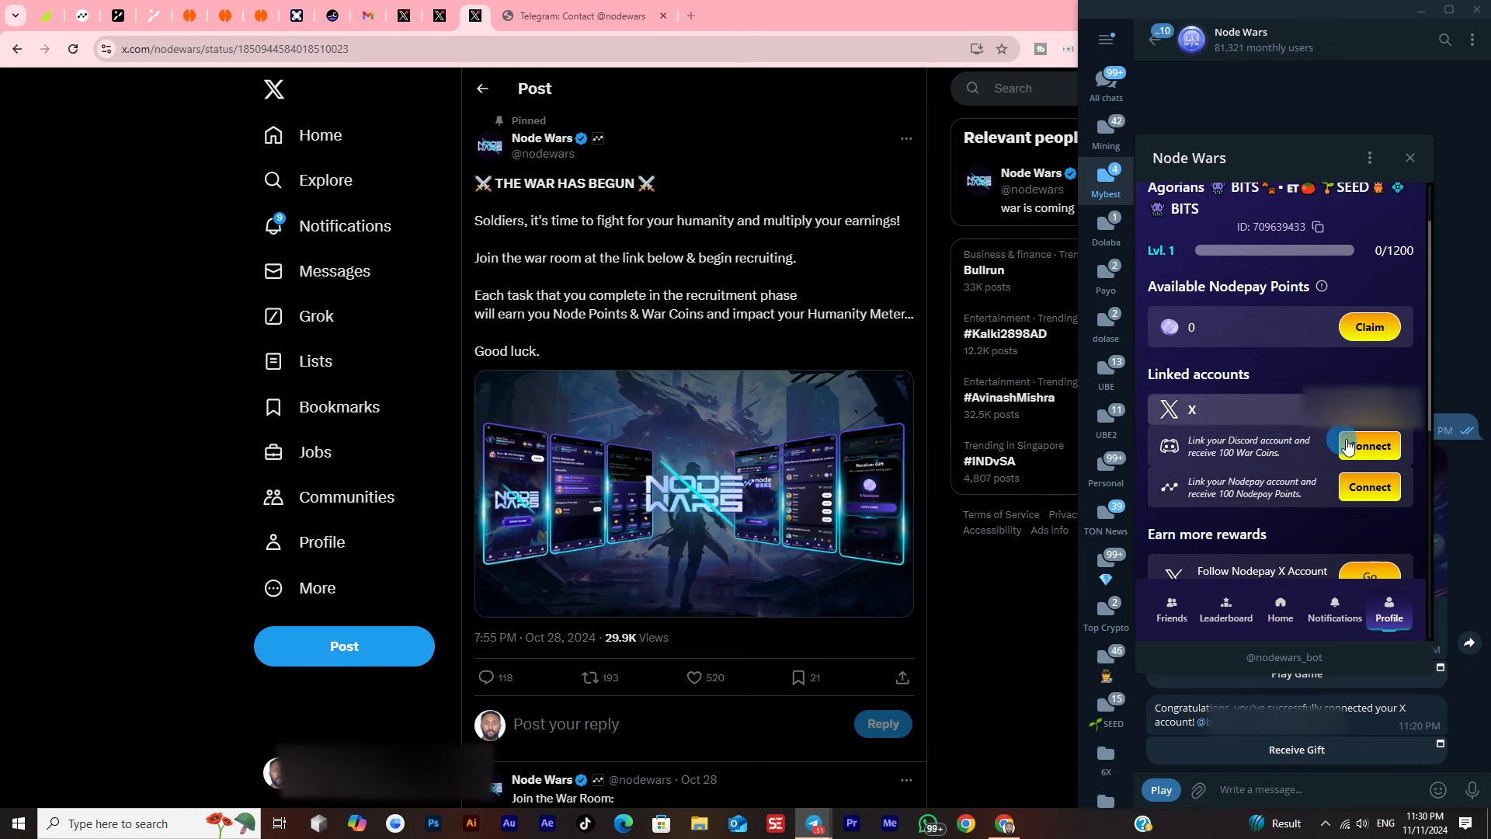
scroll(1377, 433, down, 1)
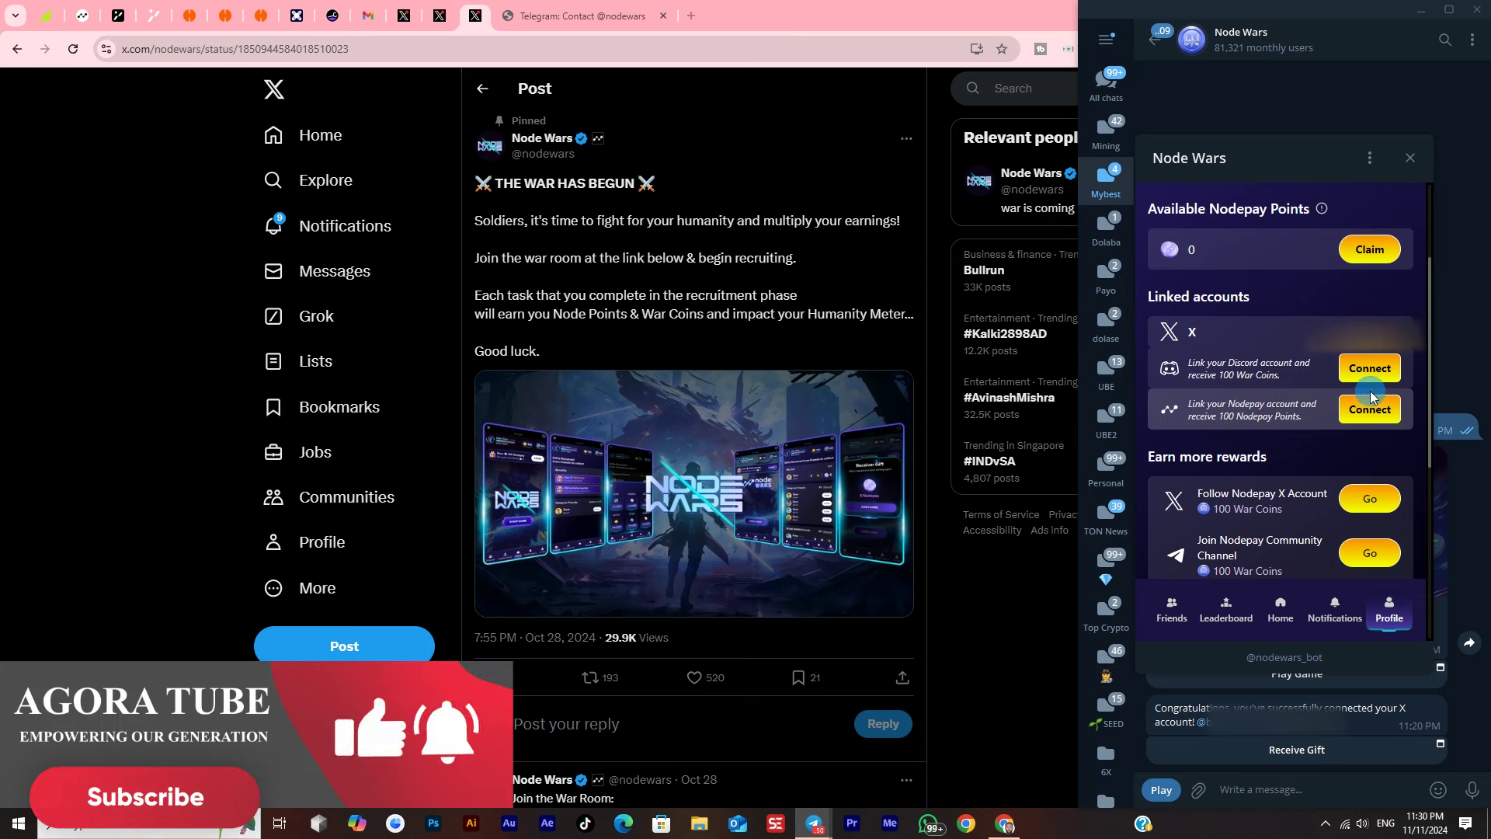
click(1370, 409)
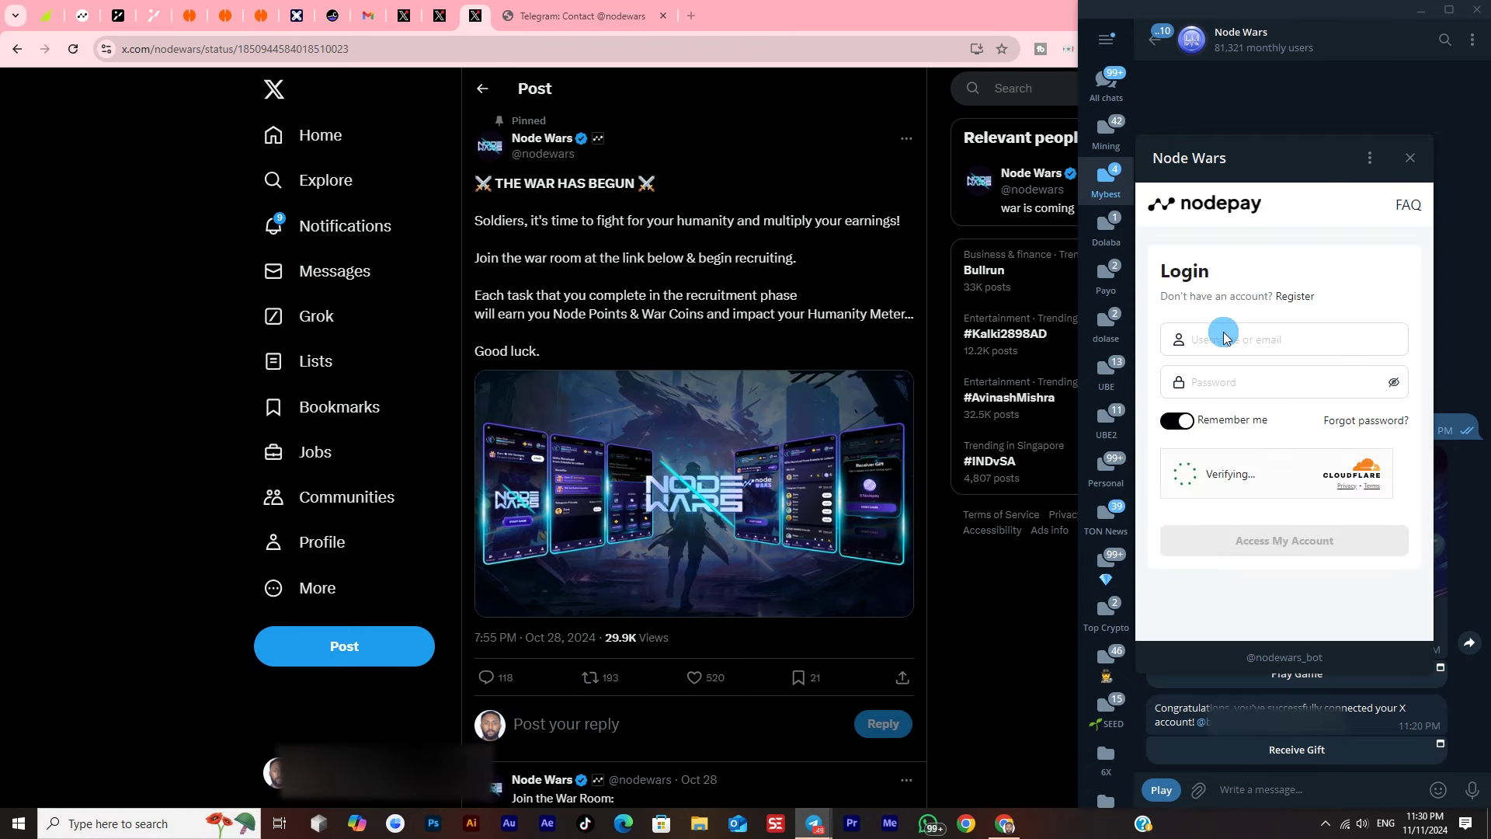
Log in to Nodepay with the saved username and pasted password via Access My Account.
click(1236, 342)
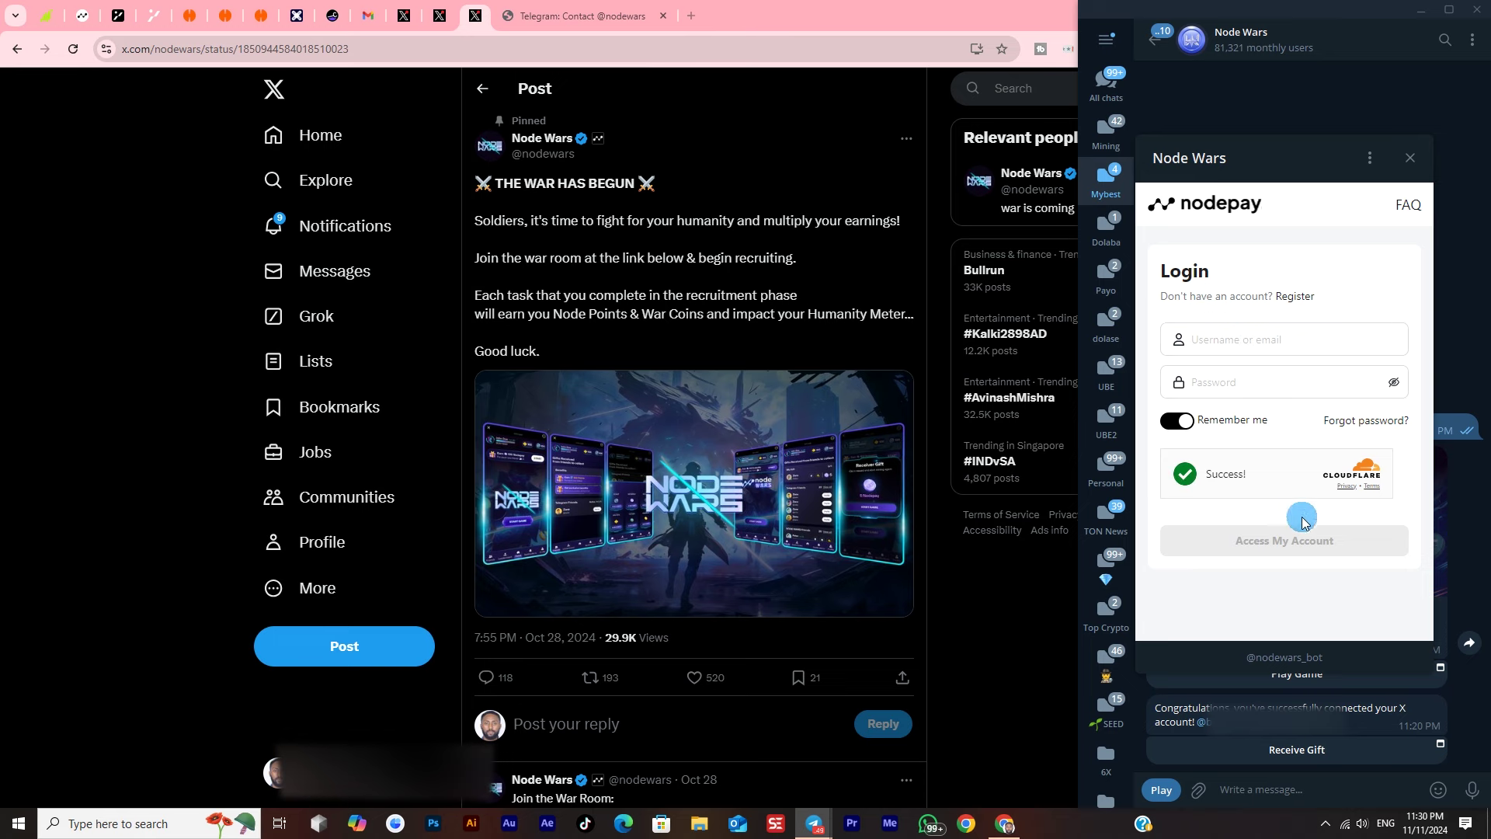
click(1238, 362)
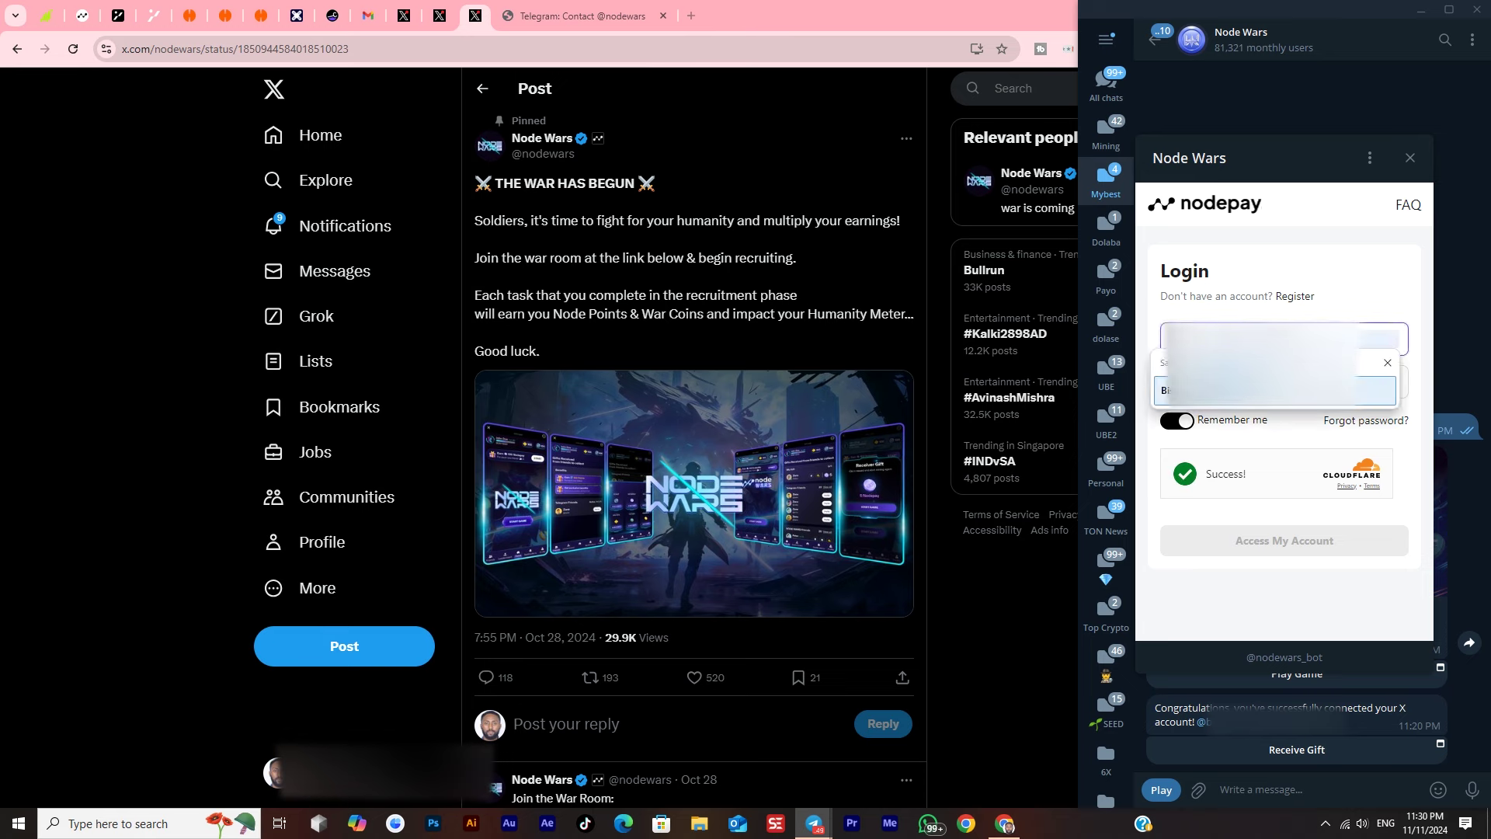
click(1220, 394)
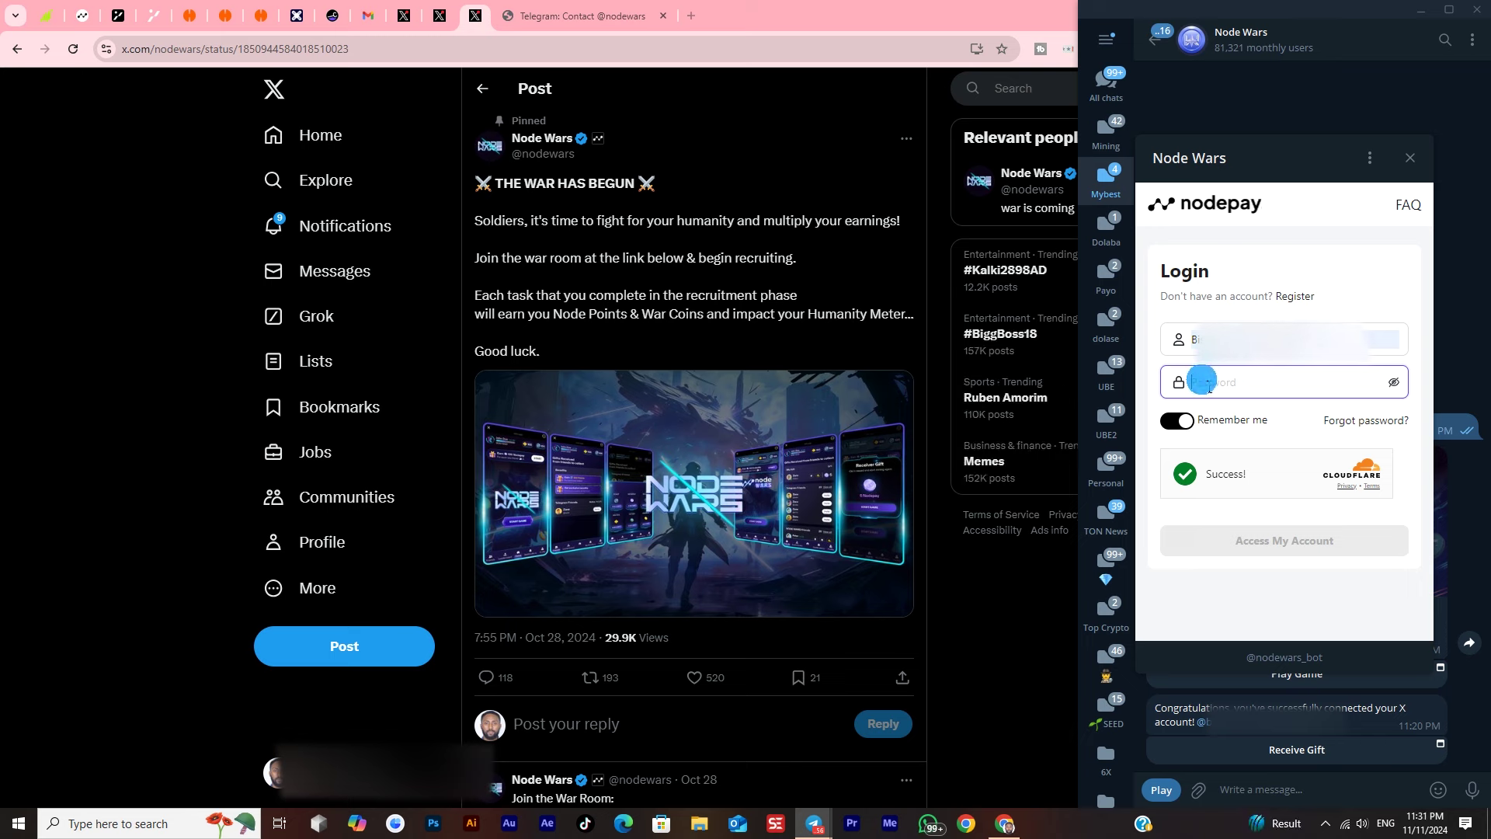
key(ctrl+v)
click(1215, 476)
click(1189, 475)
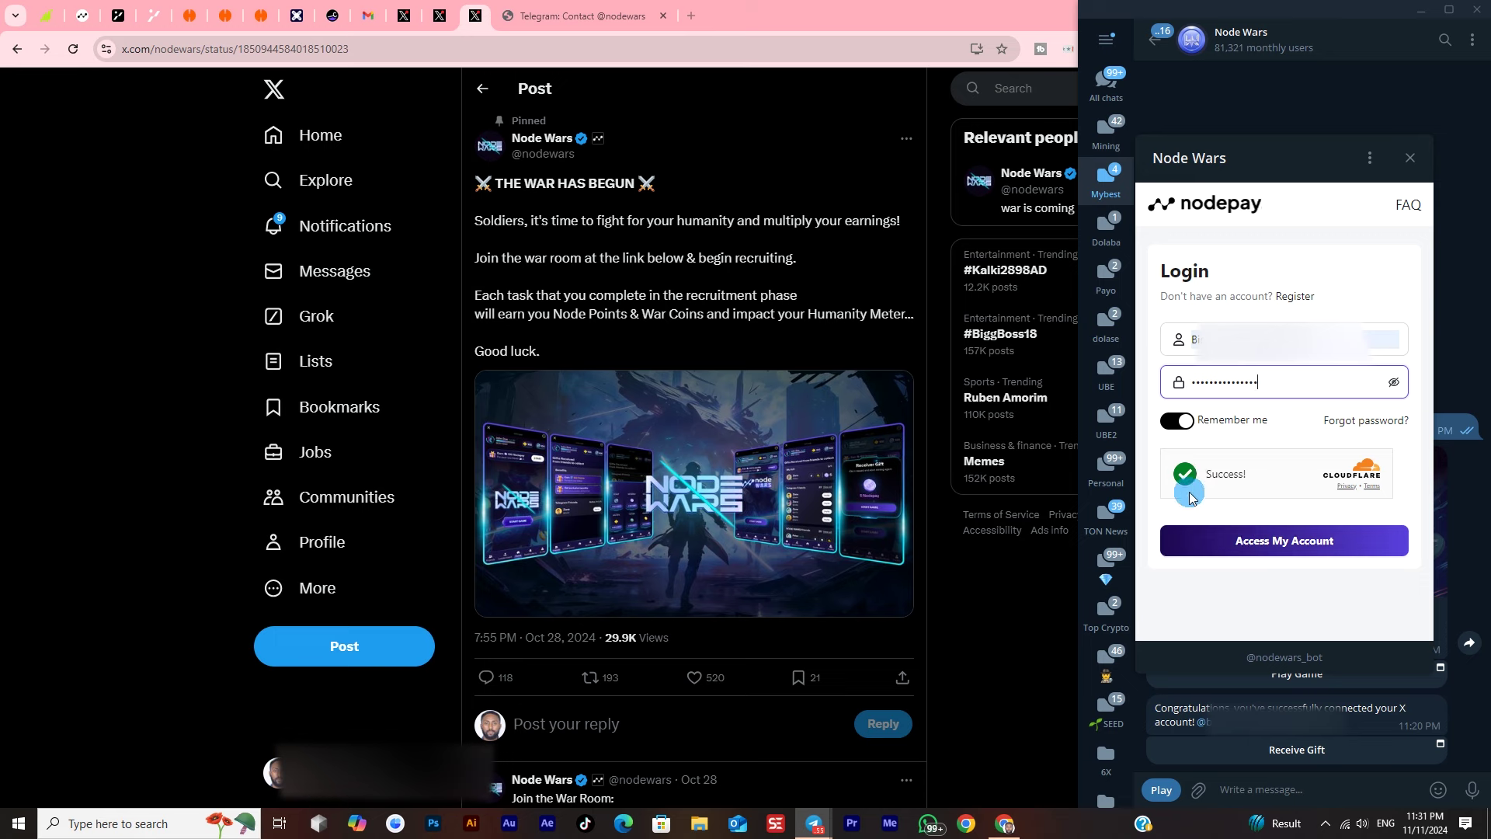
click(1266, 549)
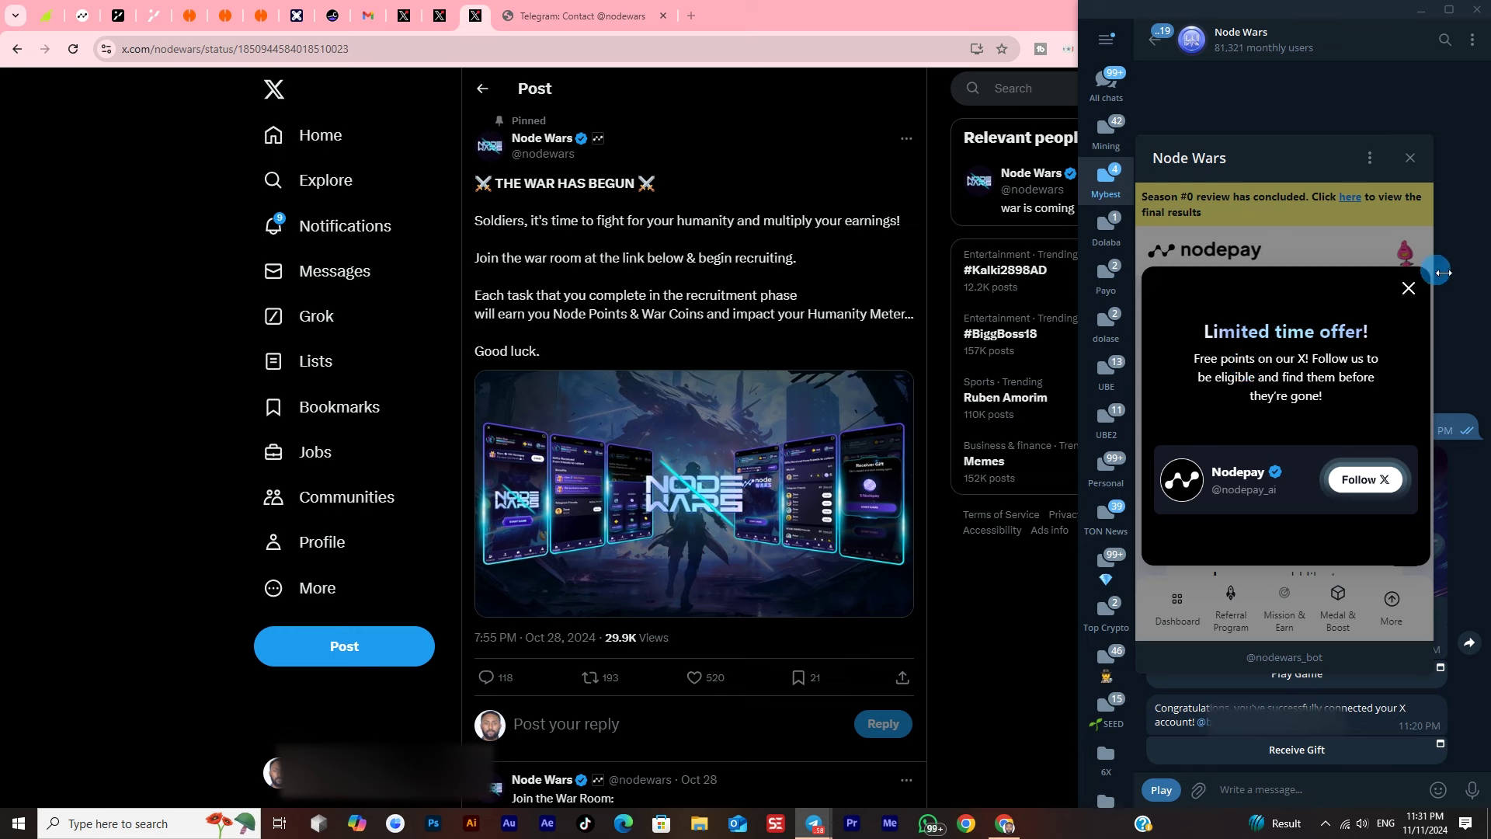
Dismiss the offer popup, accept node_wars' access request, and claim the 100 Nodepay Points gift.
click(1410, 288)
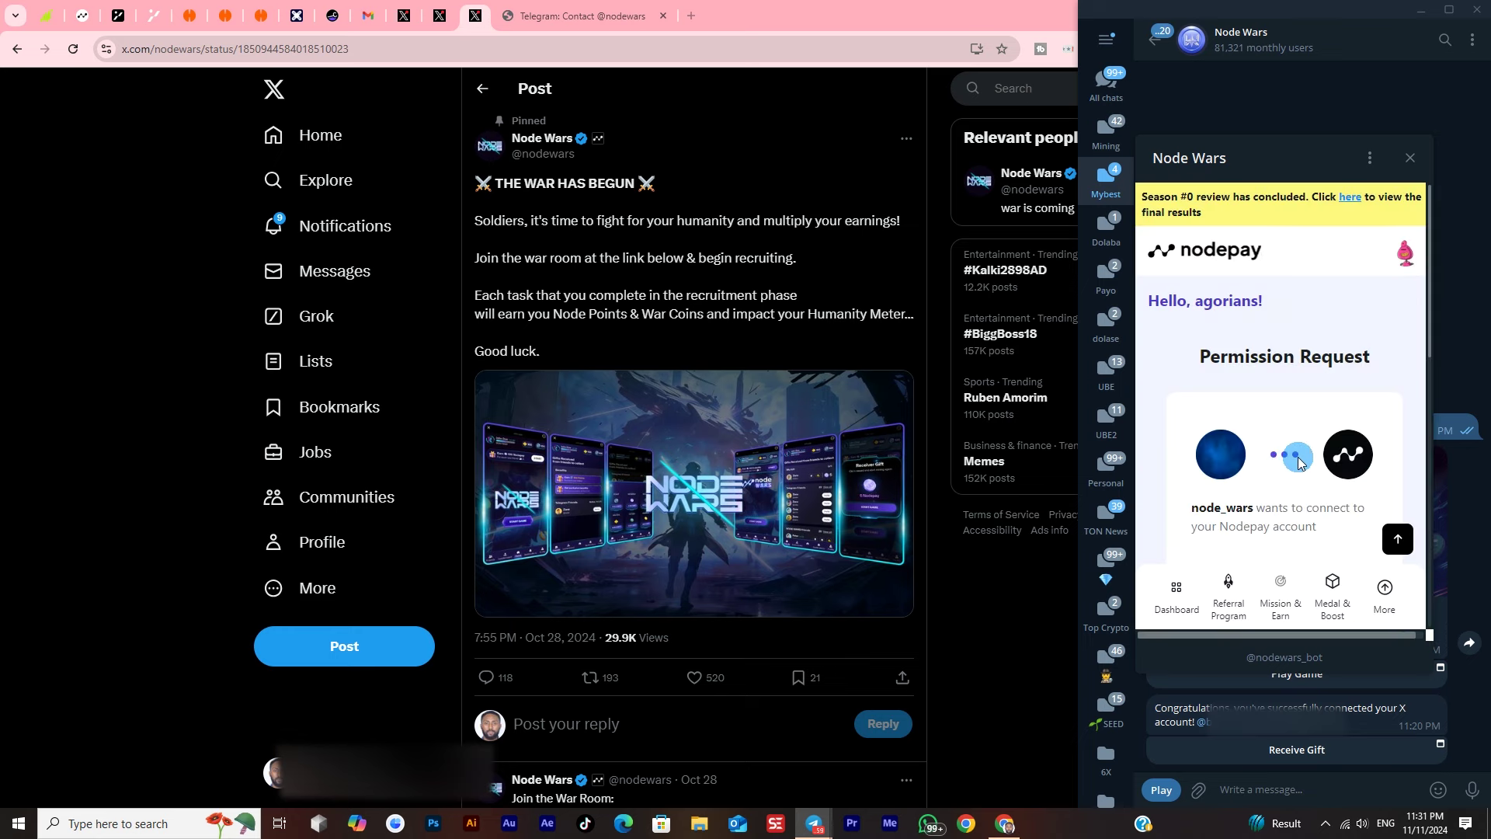
scroll(1287, 460, down, 3)
scroll(1287, 428, down, 2)
scroll(1316, 454, down, 3)
scroll(1359, 487, up, 2)
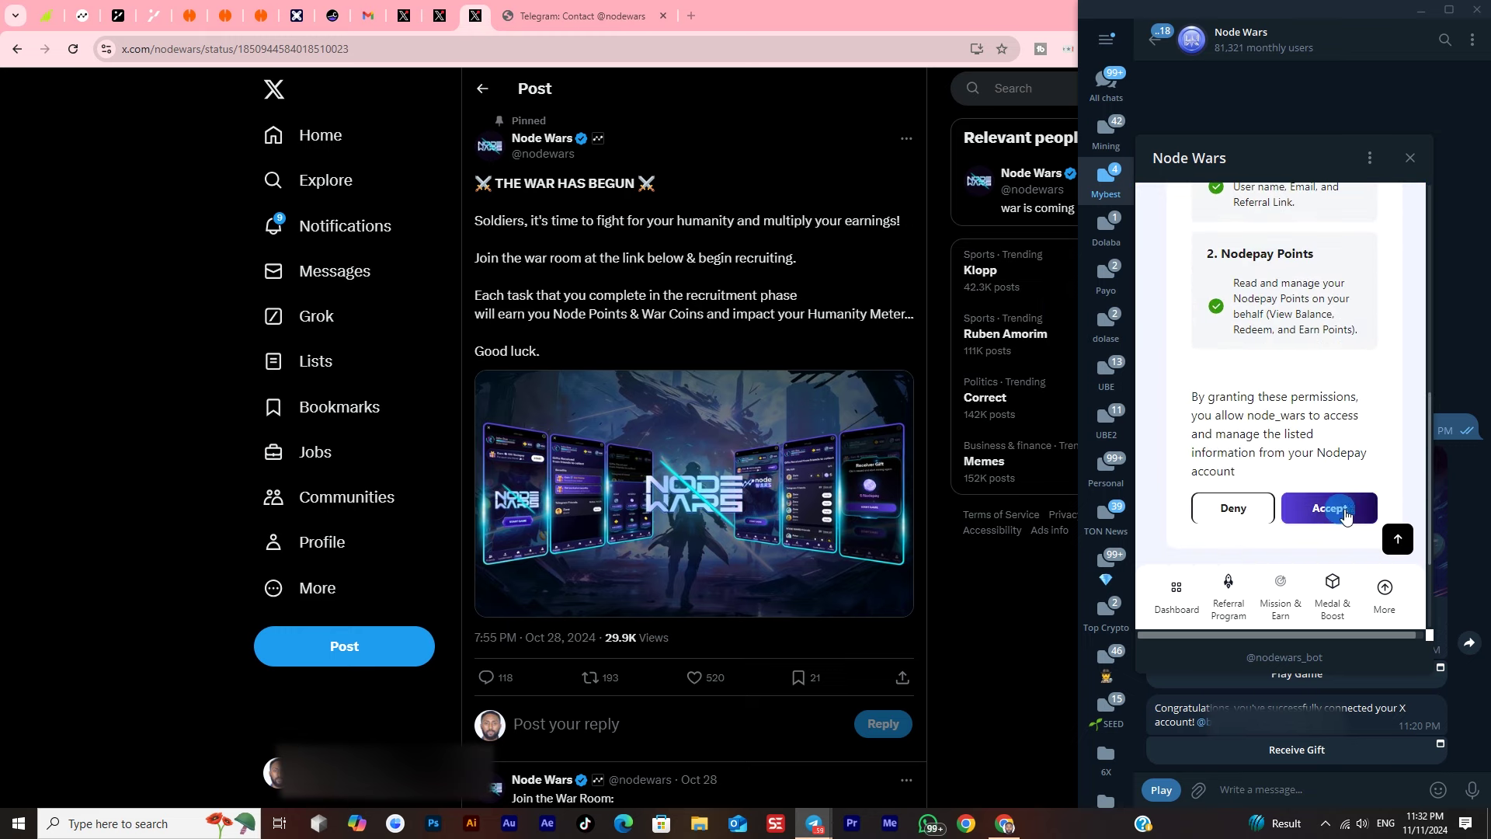
click(1328, 506)
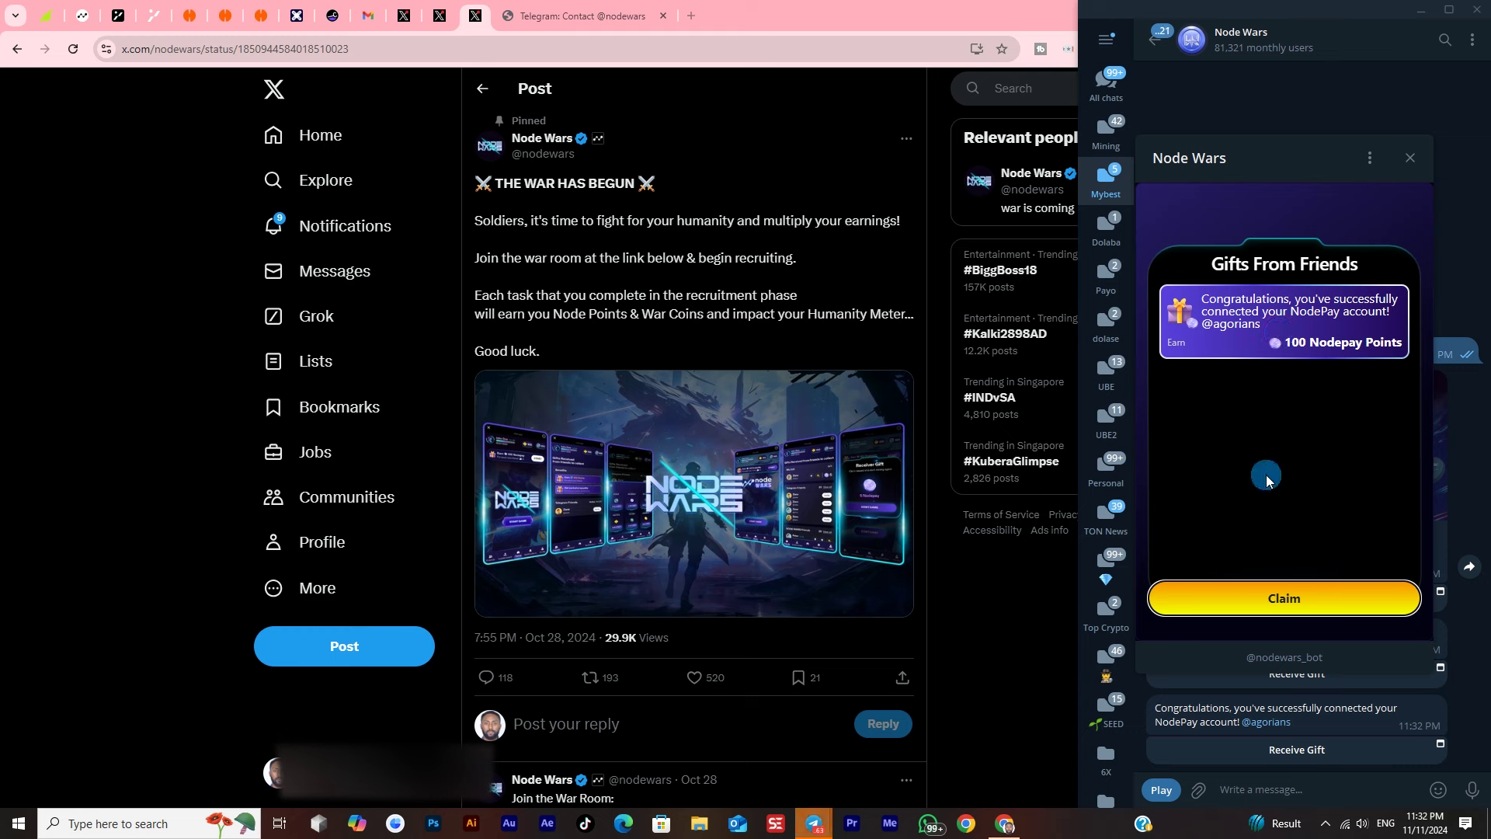
click(1286, 593)
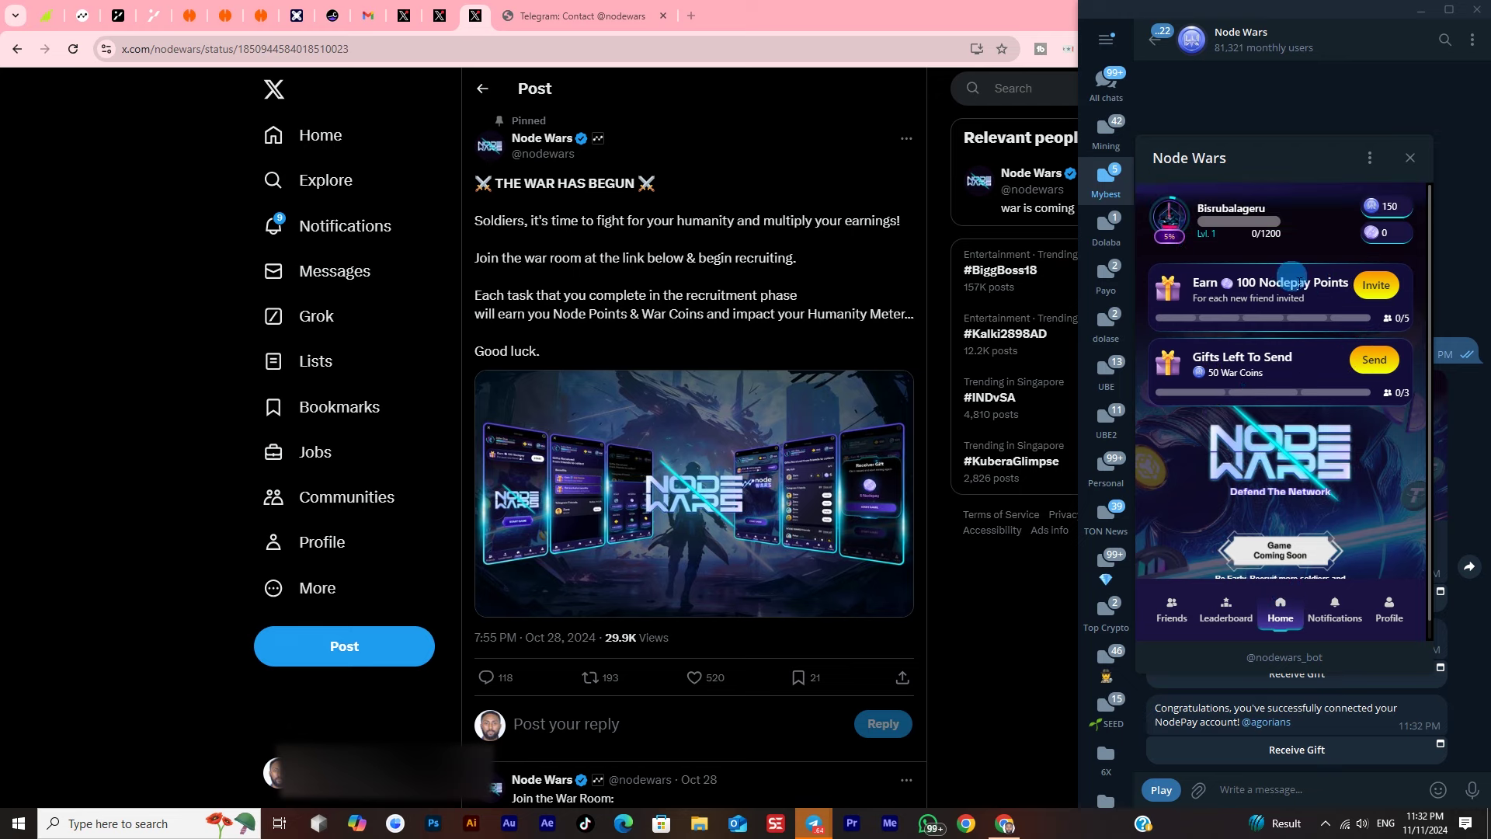
click(1389, 608)
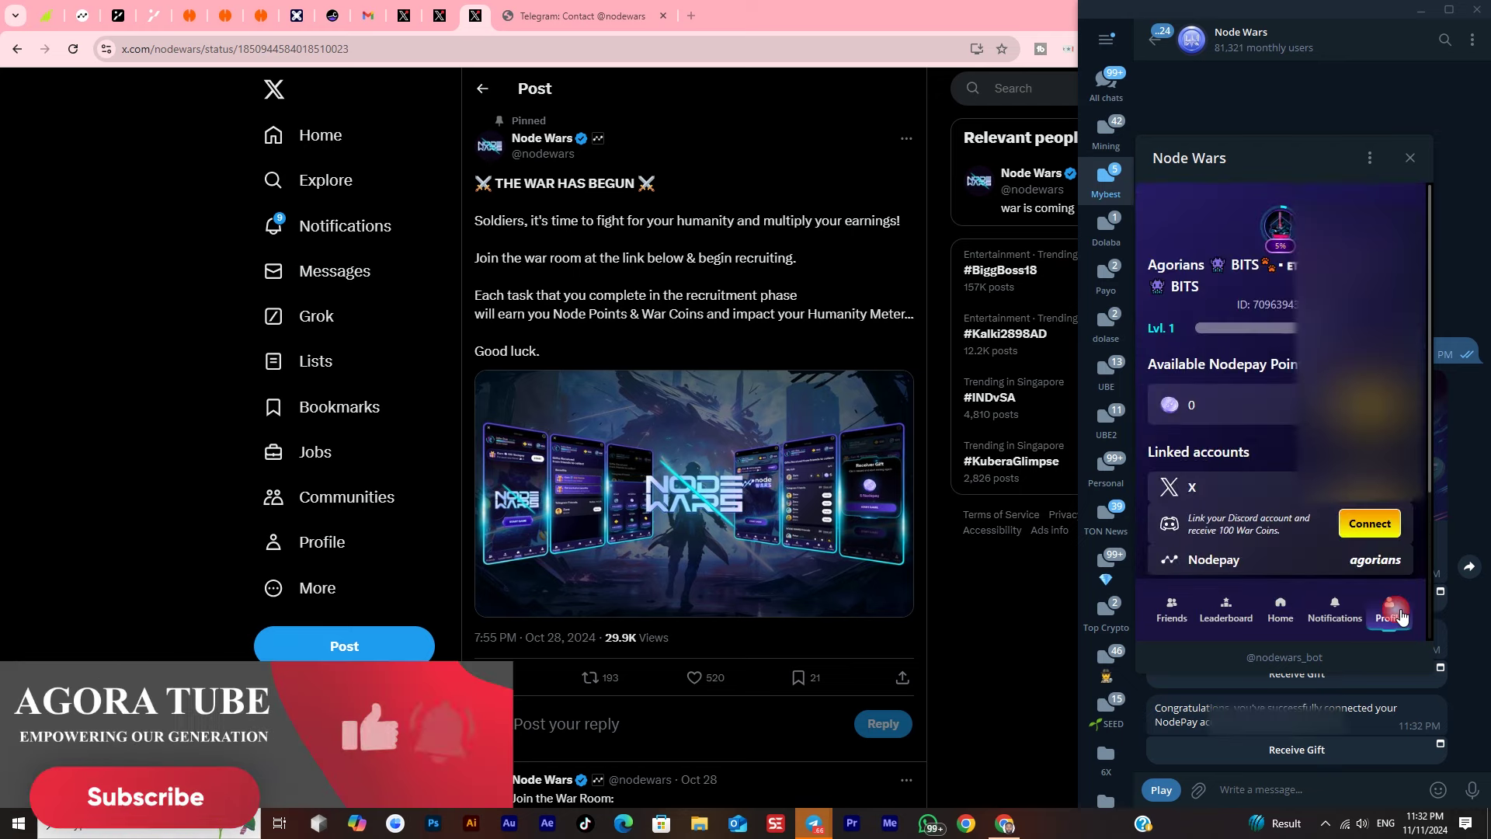
scroll(1310, 508, down, 3)
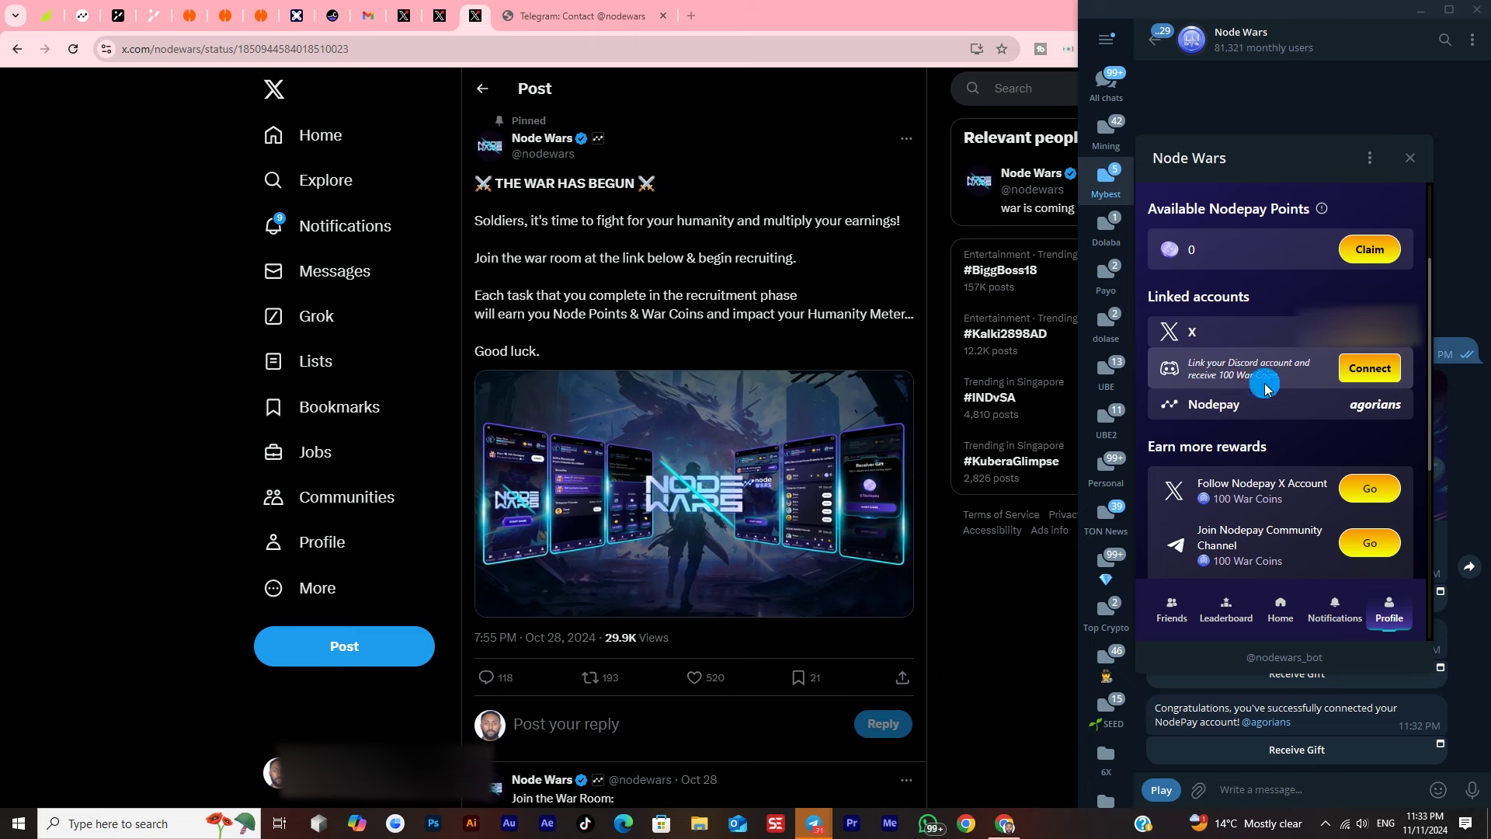
scroll(1266, 397, down, 1)
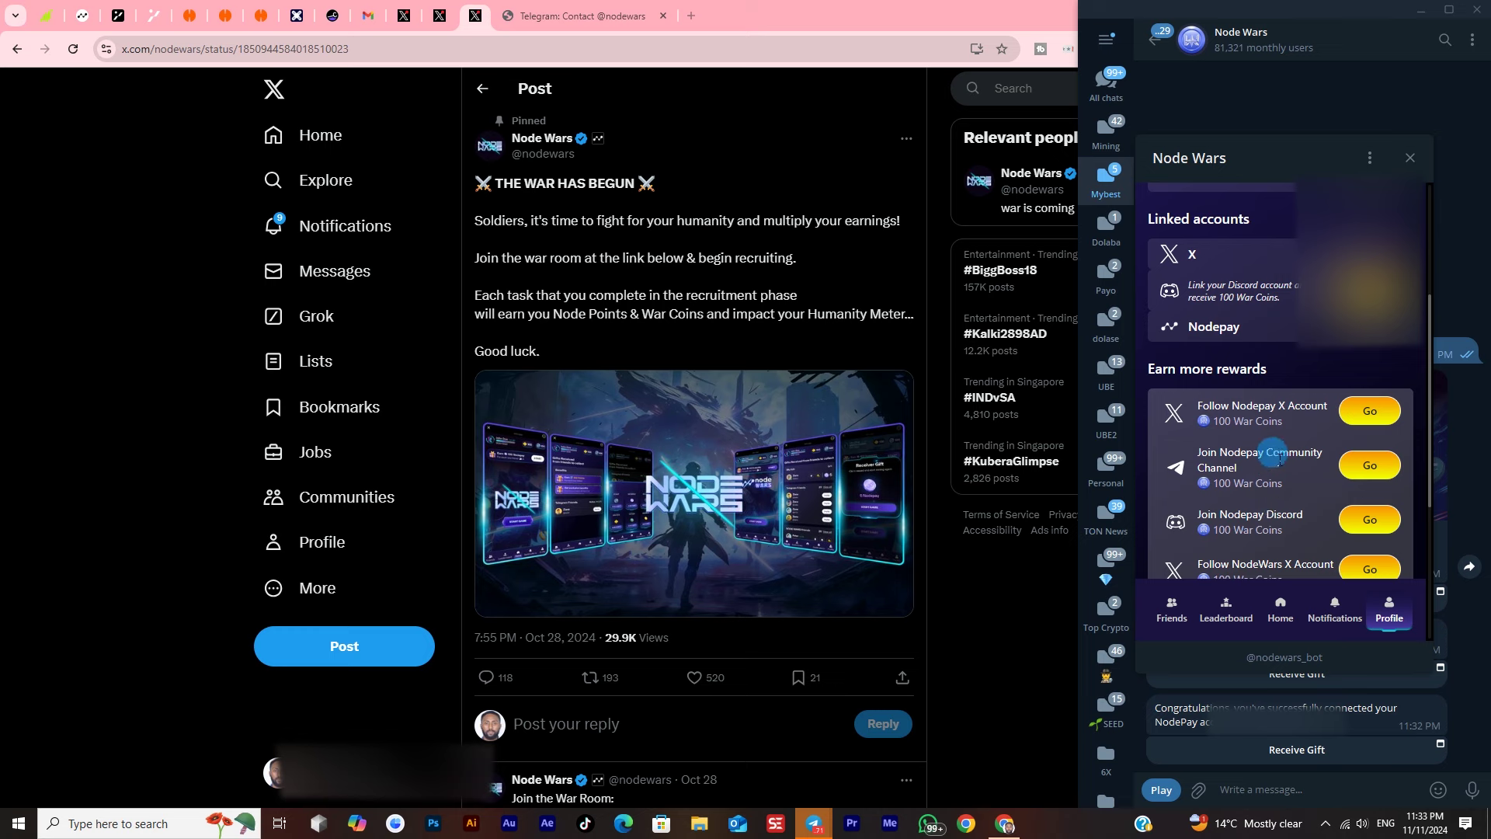
click(1375, 476)
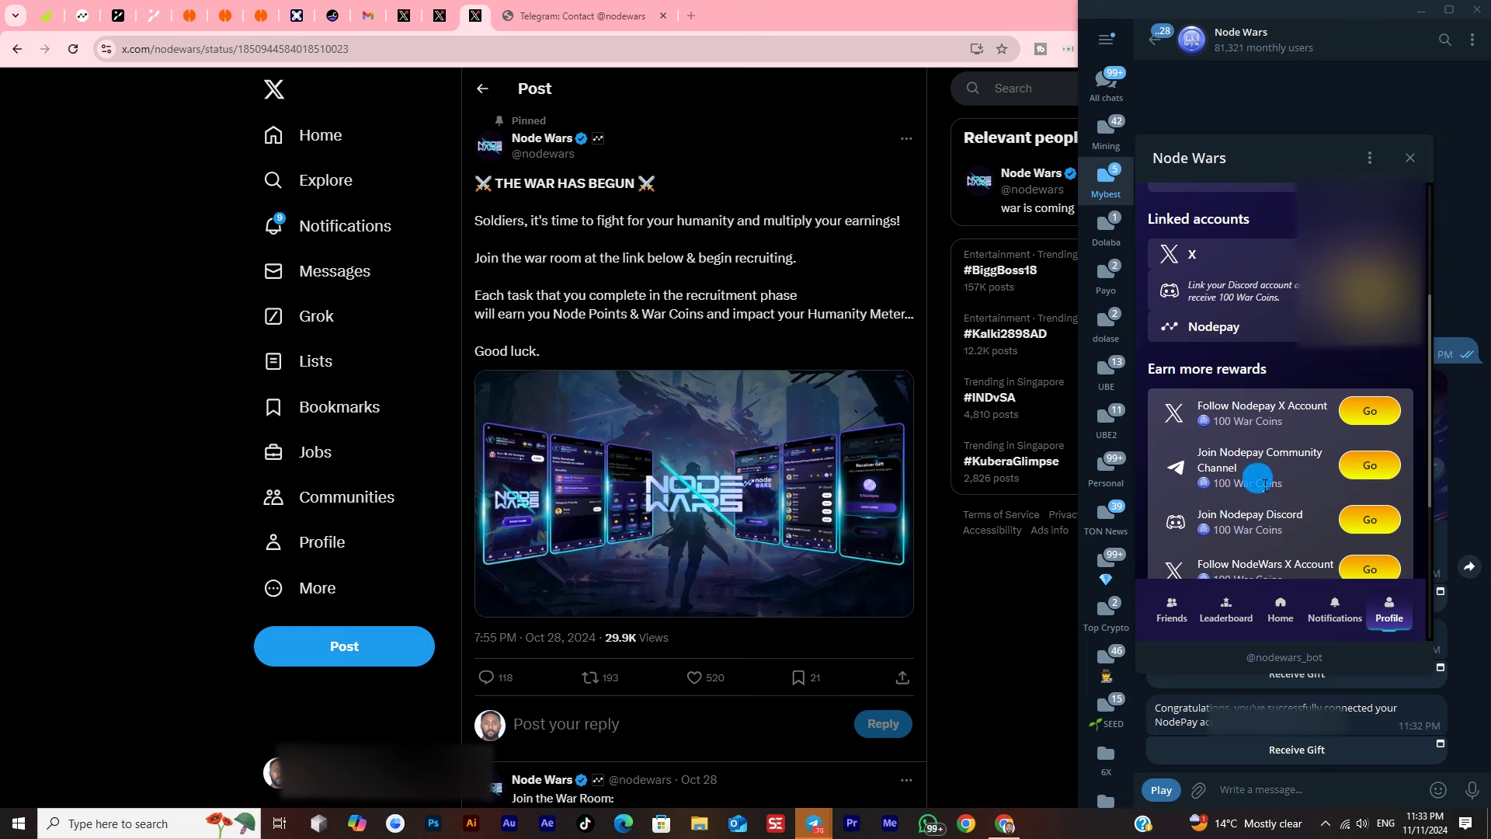
scroll(1265, 484, up, 1)
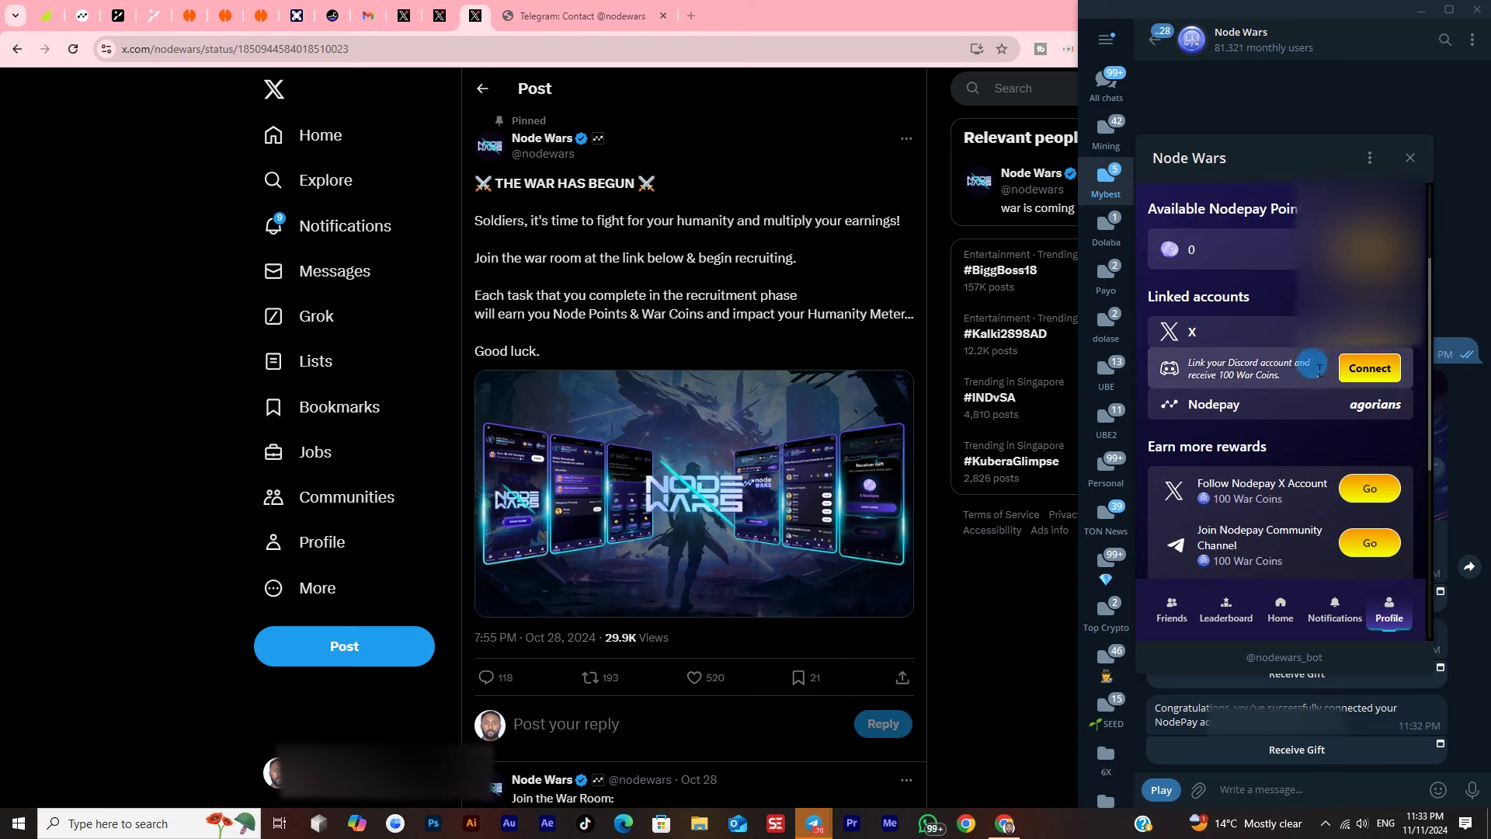
click(1368, 491)
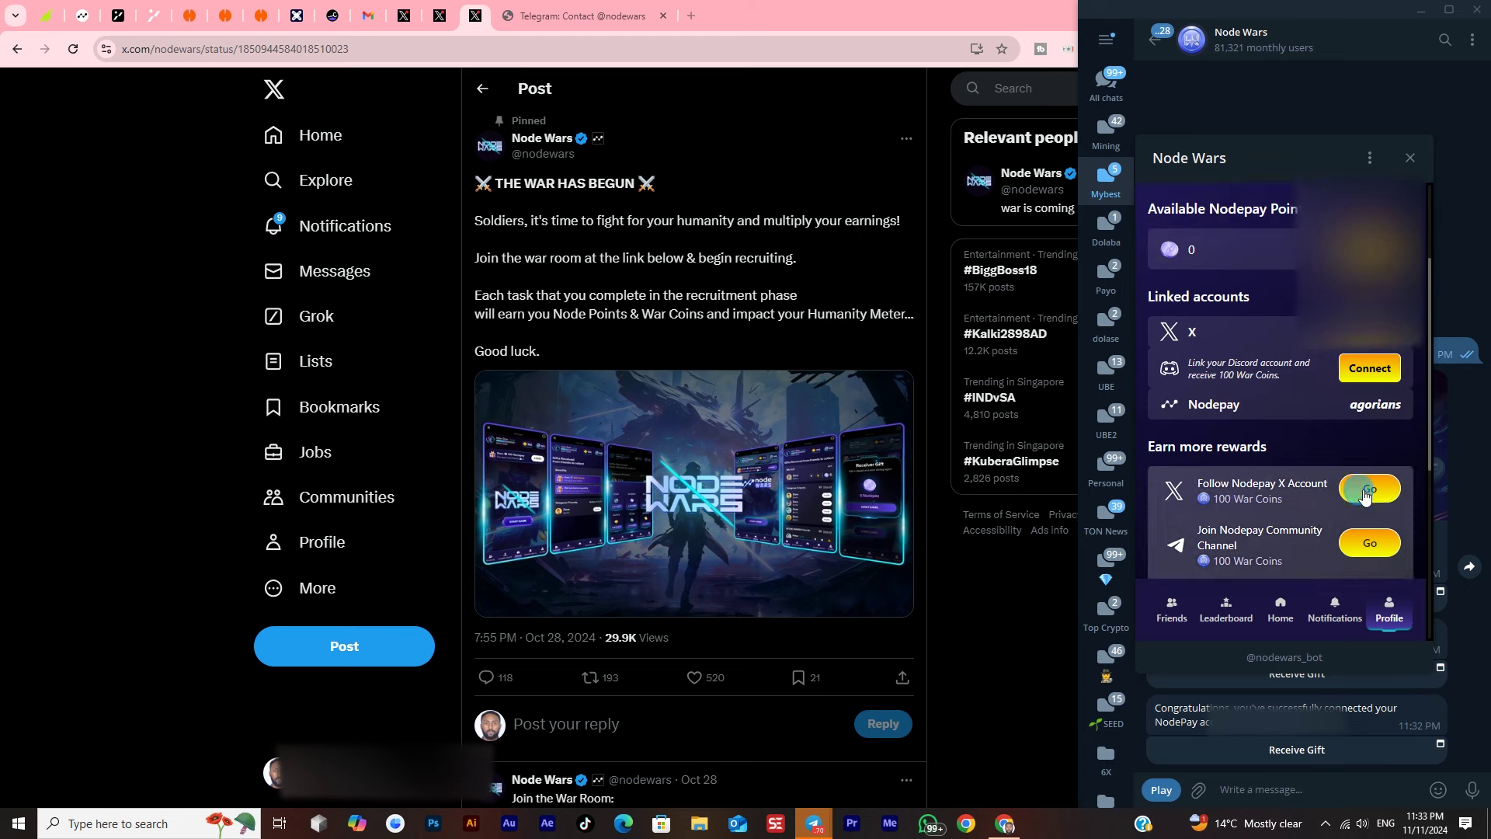
scroll(1357, 496, down, 1)
scroll(1340, 499, down, 2)
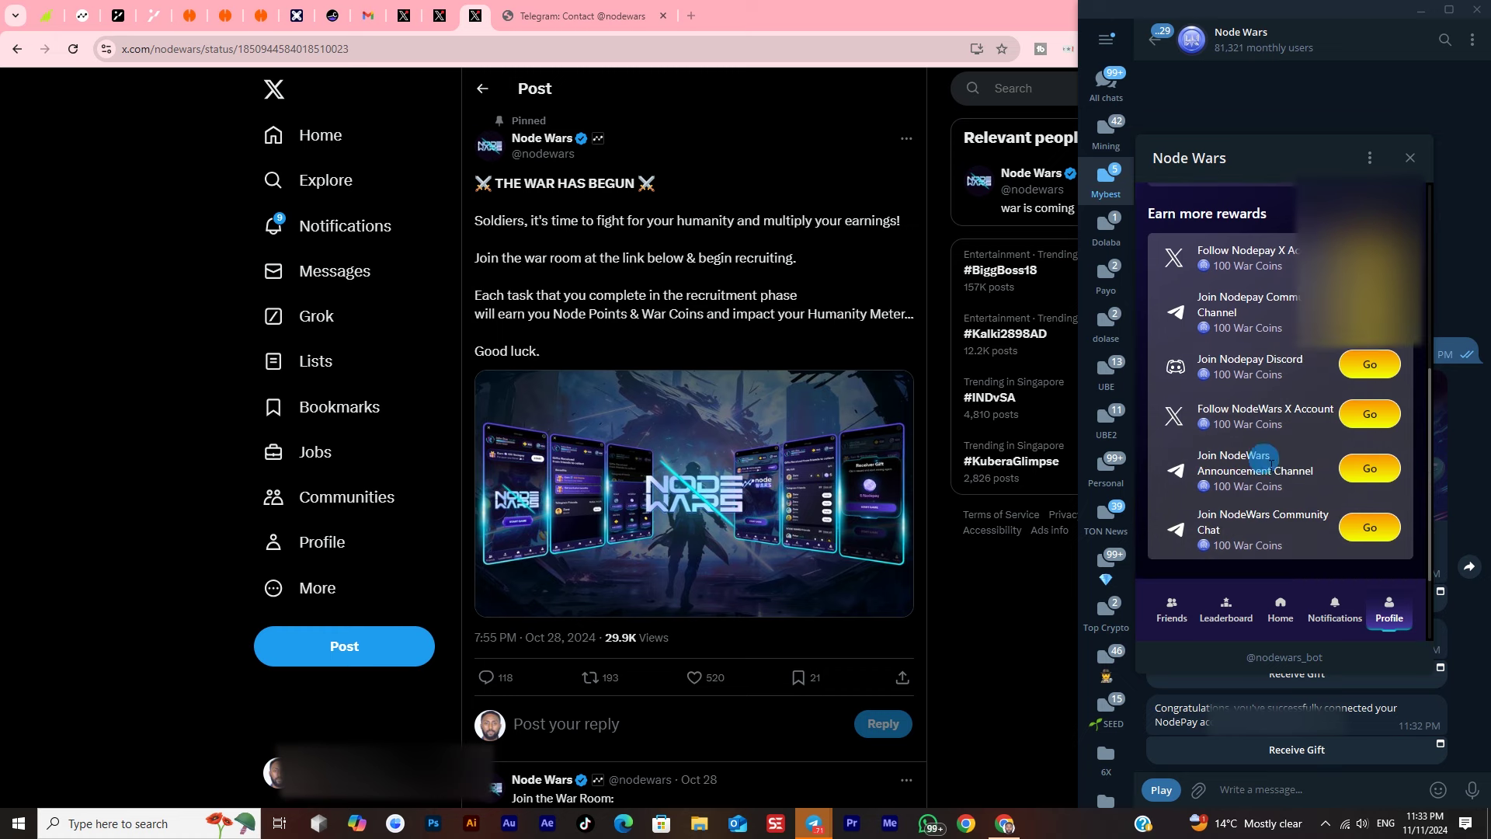
scroll(1317, 501, down, 2)
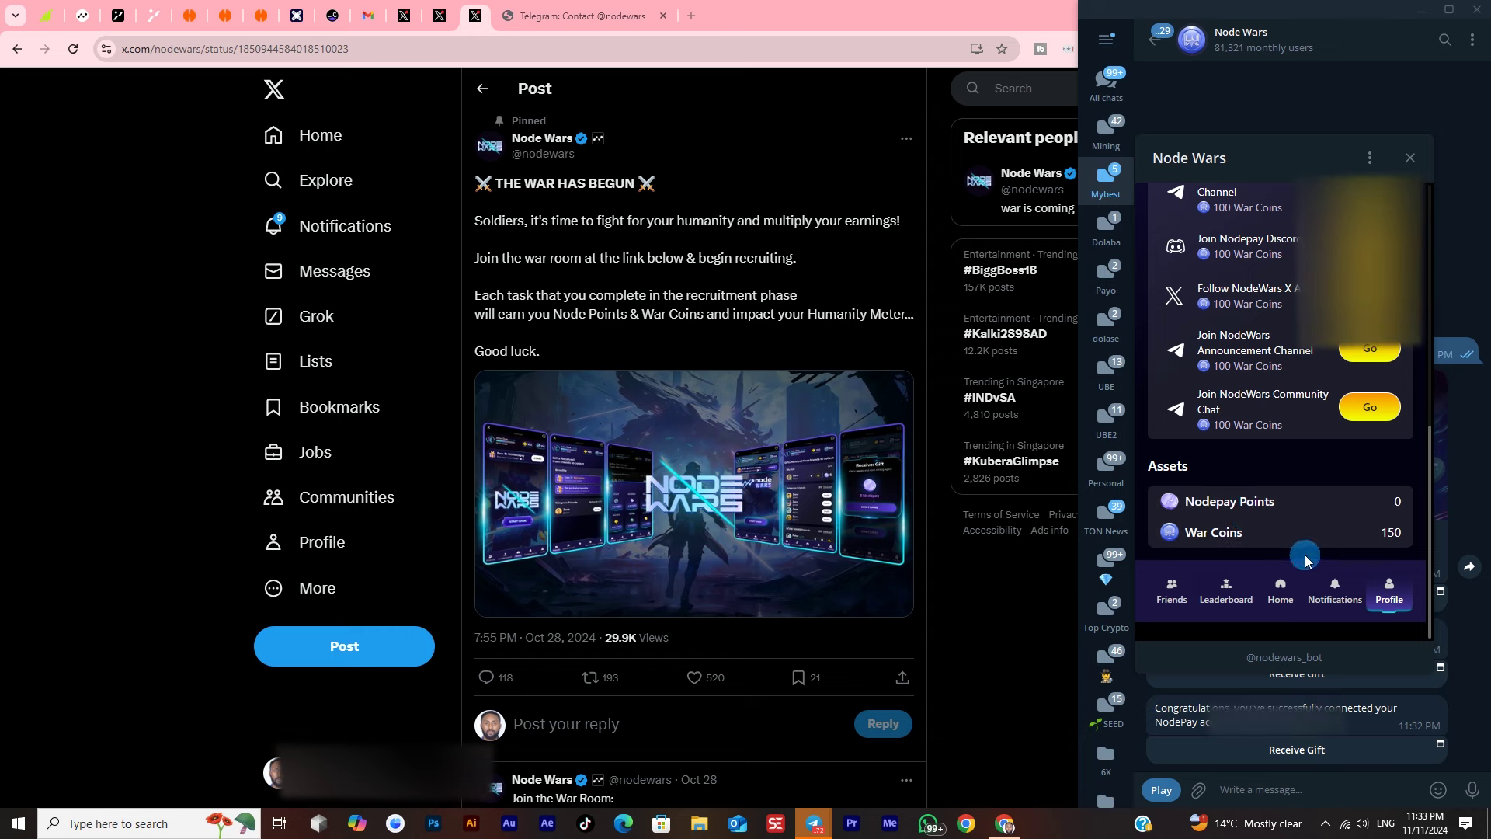
scroll(1298, 367, up, 3)
scroll(1282, 350, up, 2)
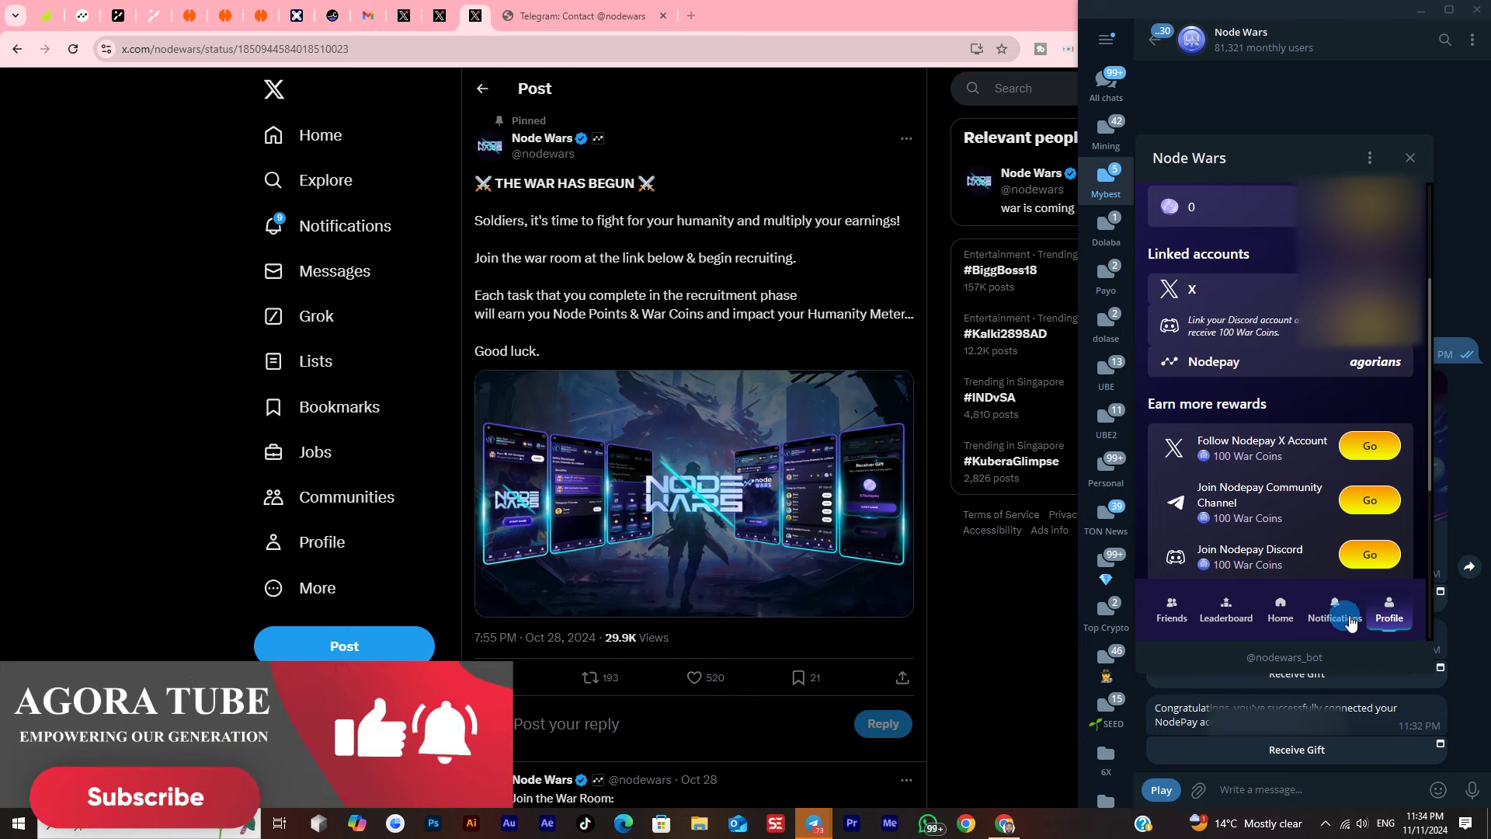
Show the Notifications tab listing 100 Nodepay Points, 100 War Coins and 5 Humanity Points.
click(1341, 615)
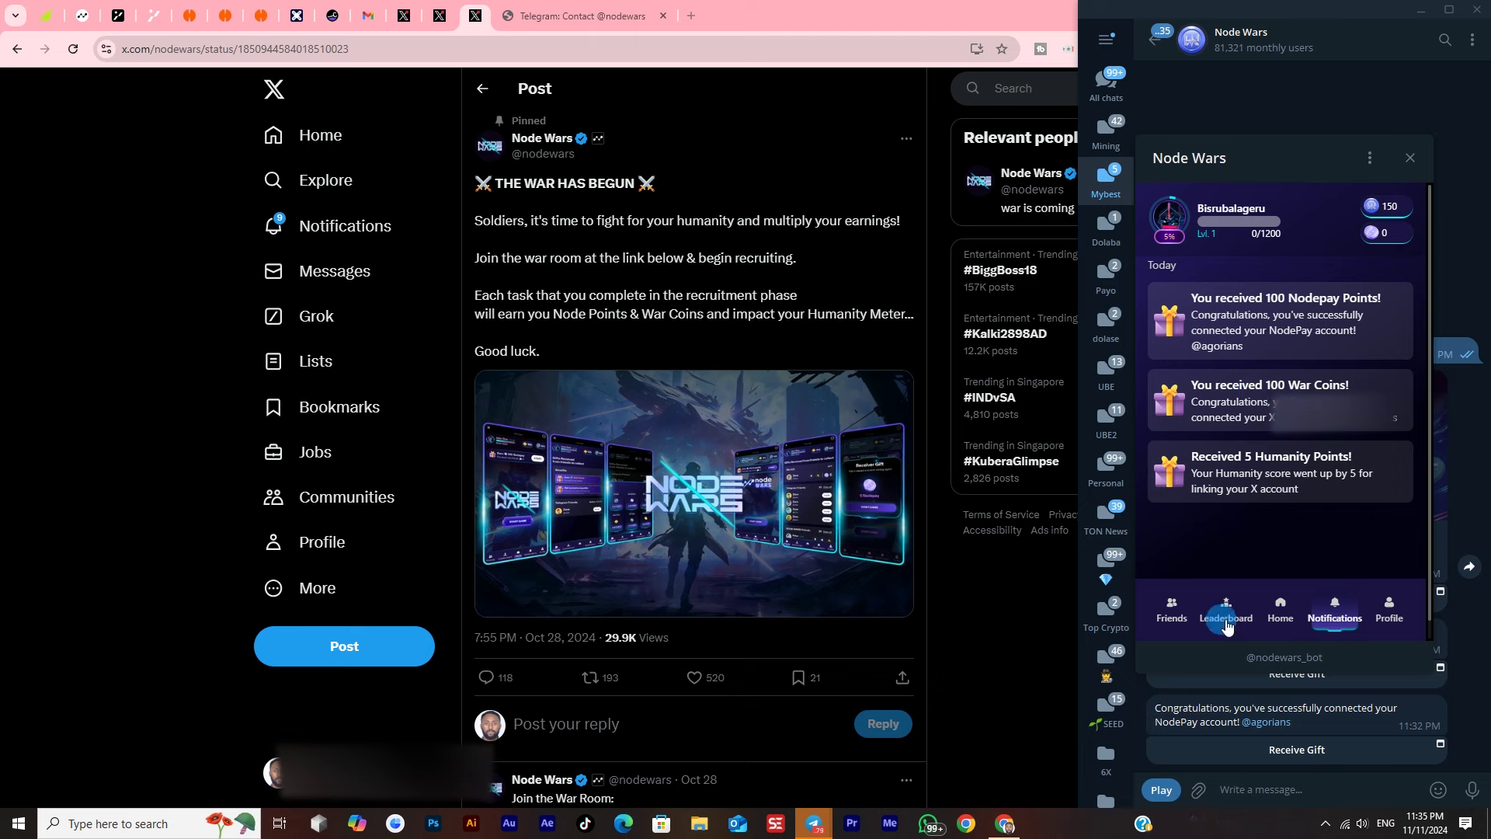
Show the Friends tab with no referrals, a 0/5 invite task and three 50-point gifts.
click(1174, 615)
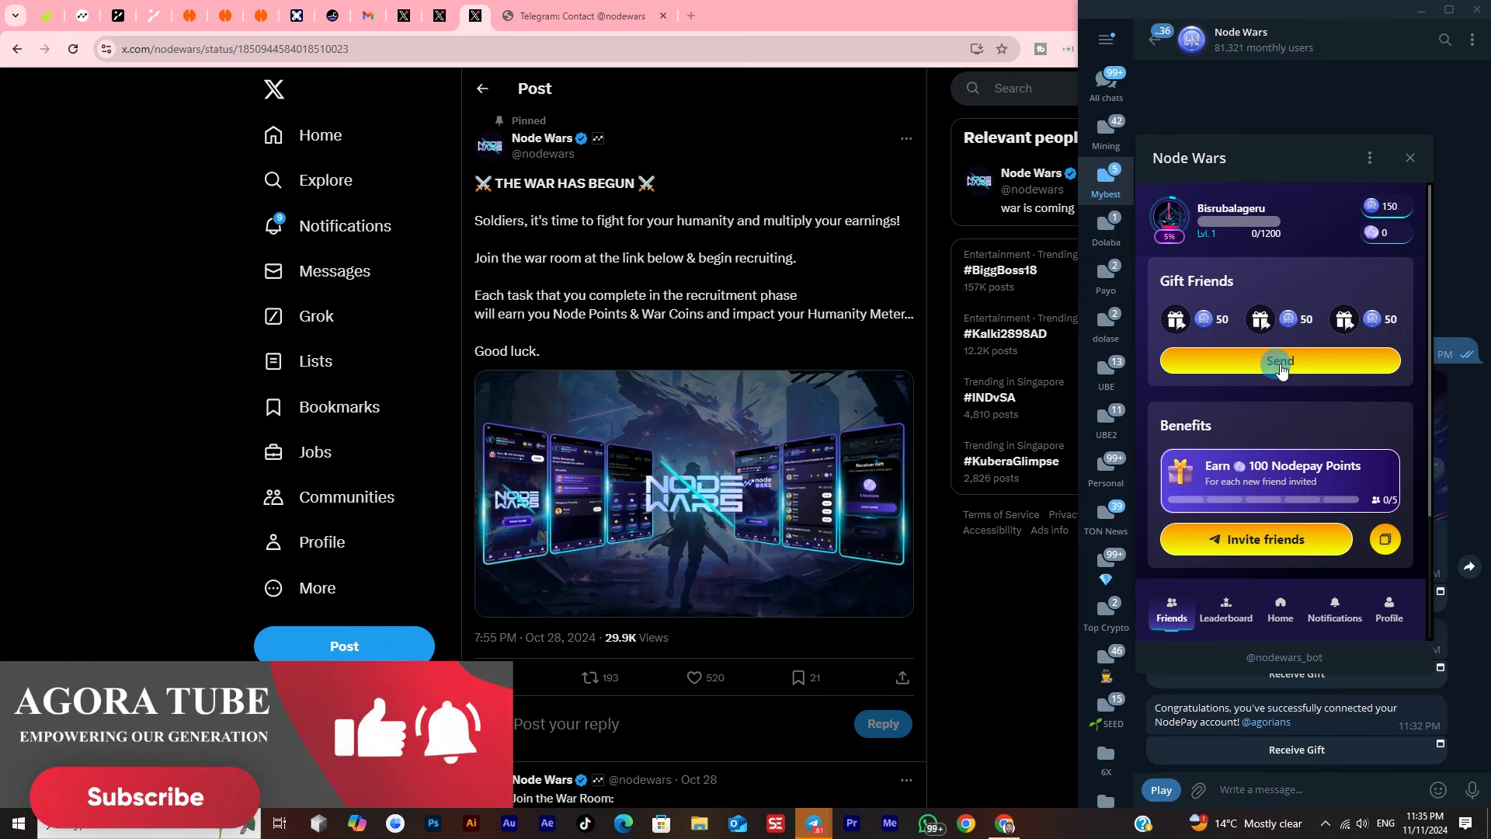
scroll(1271, 374, down, 2)
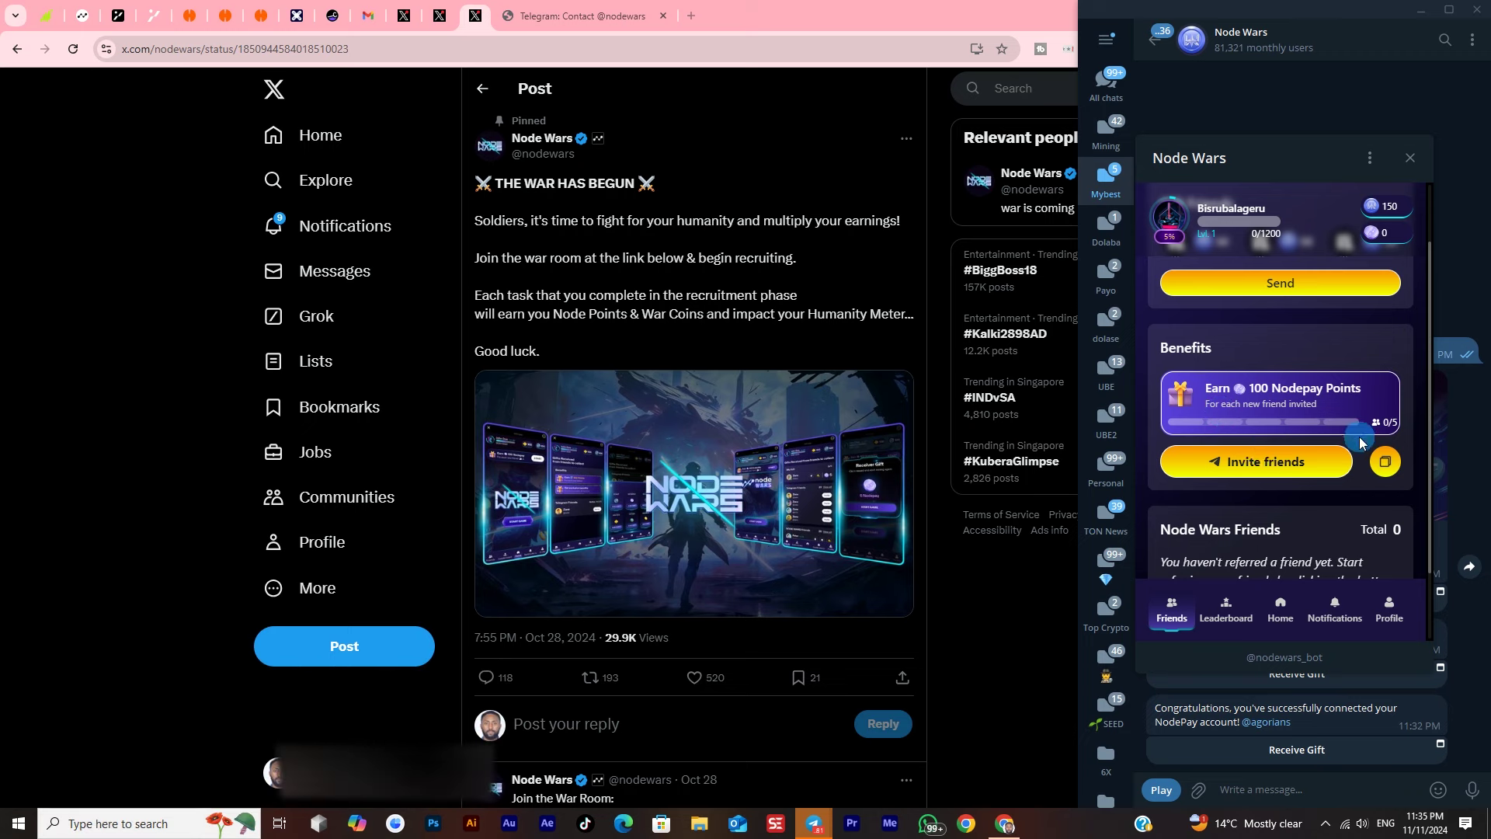
scroll(1351, 449, down, 2)
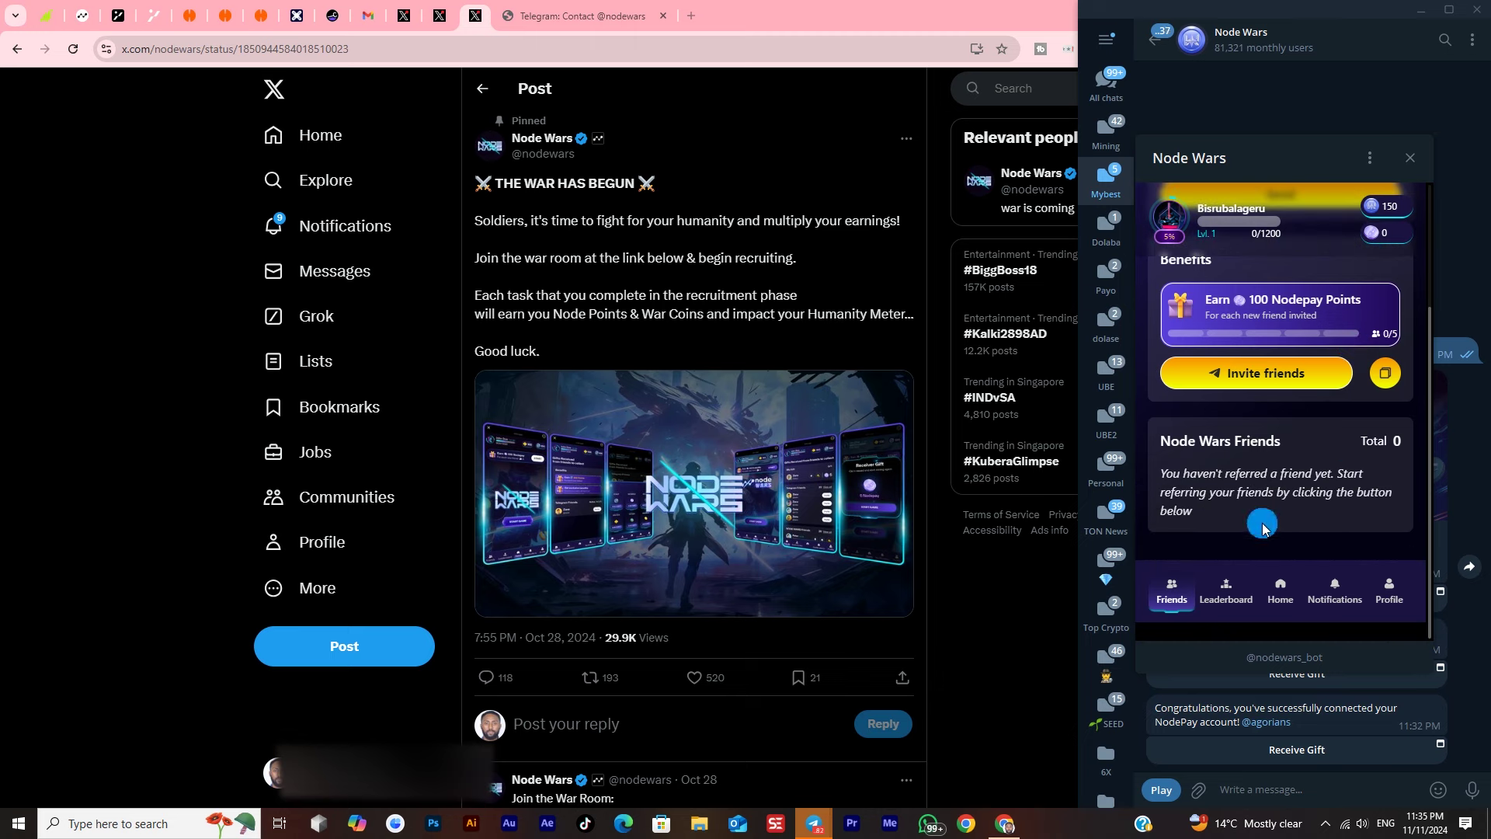
scroll(1262, 513, up, 3)
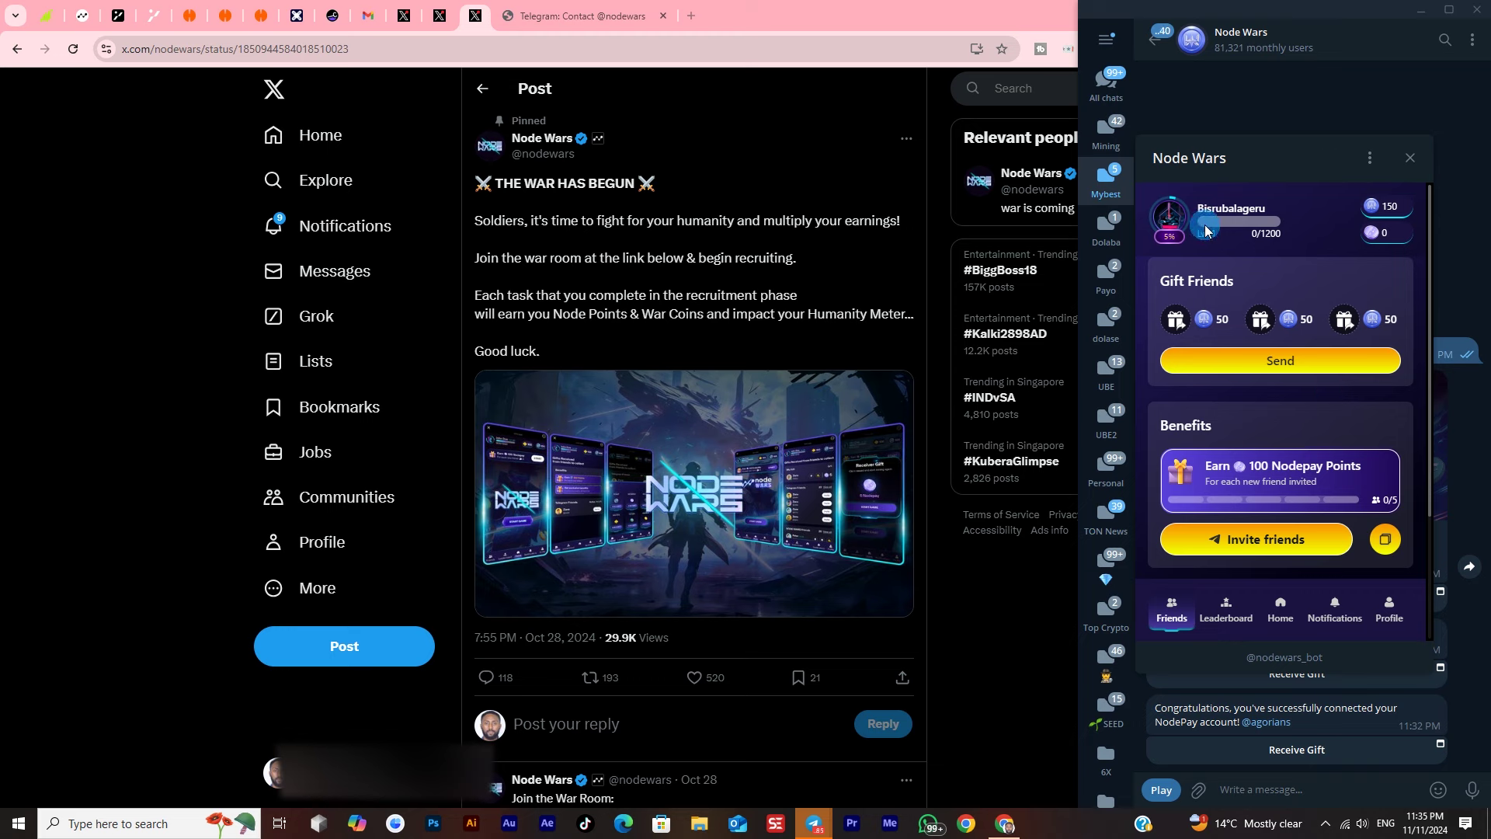
mouse_move(1169, 235)
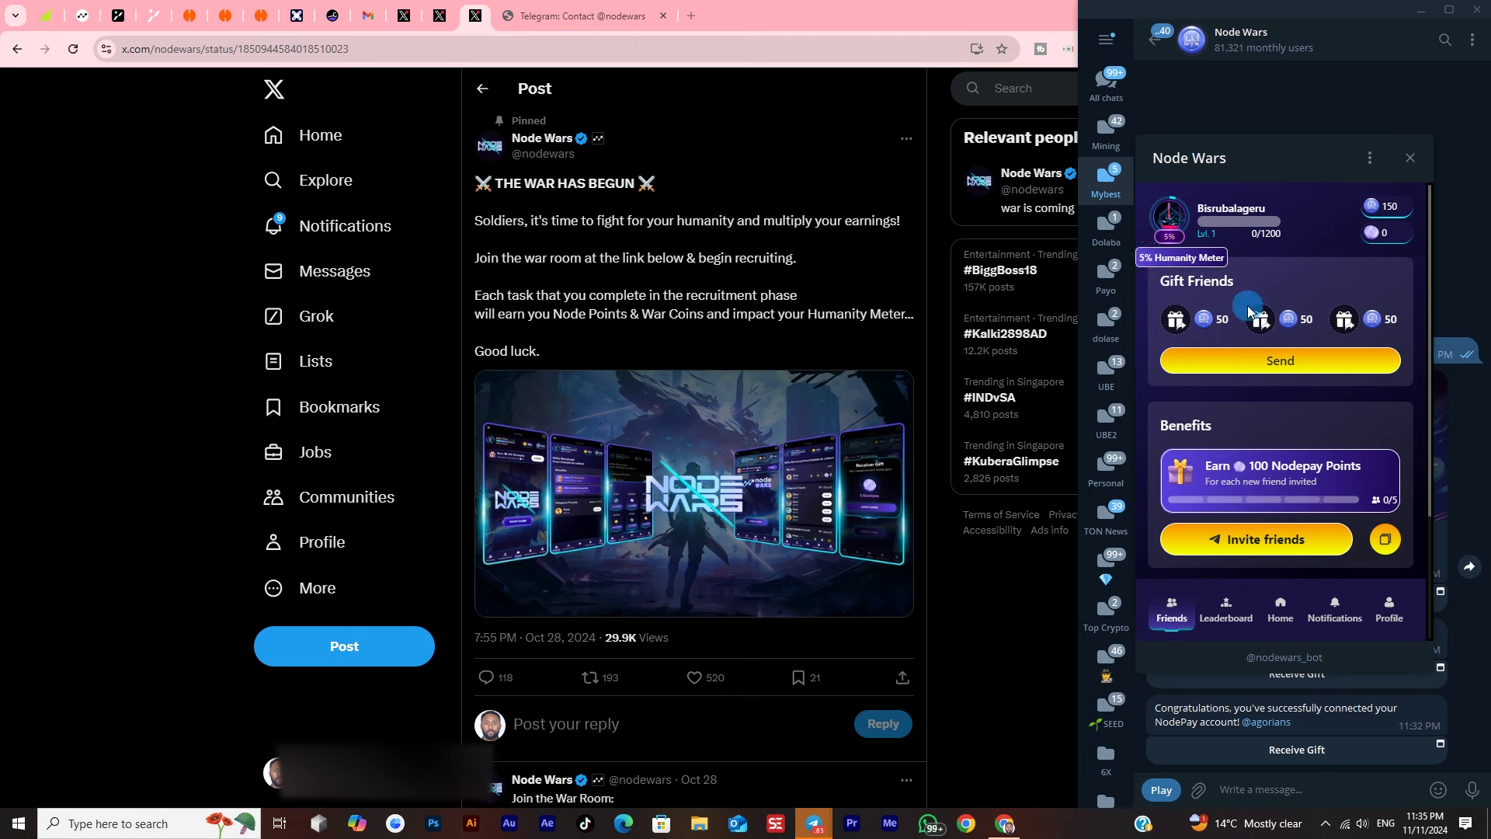
click(1399, 620)
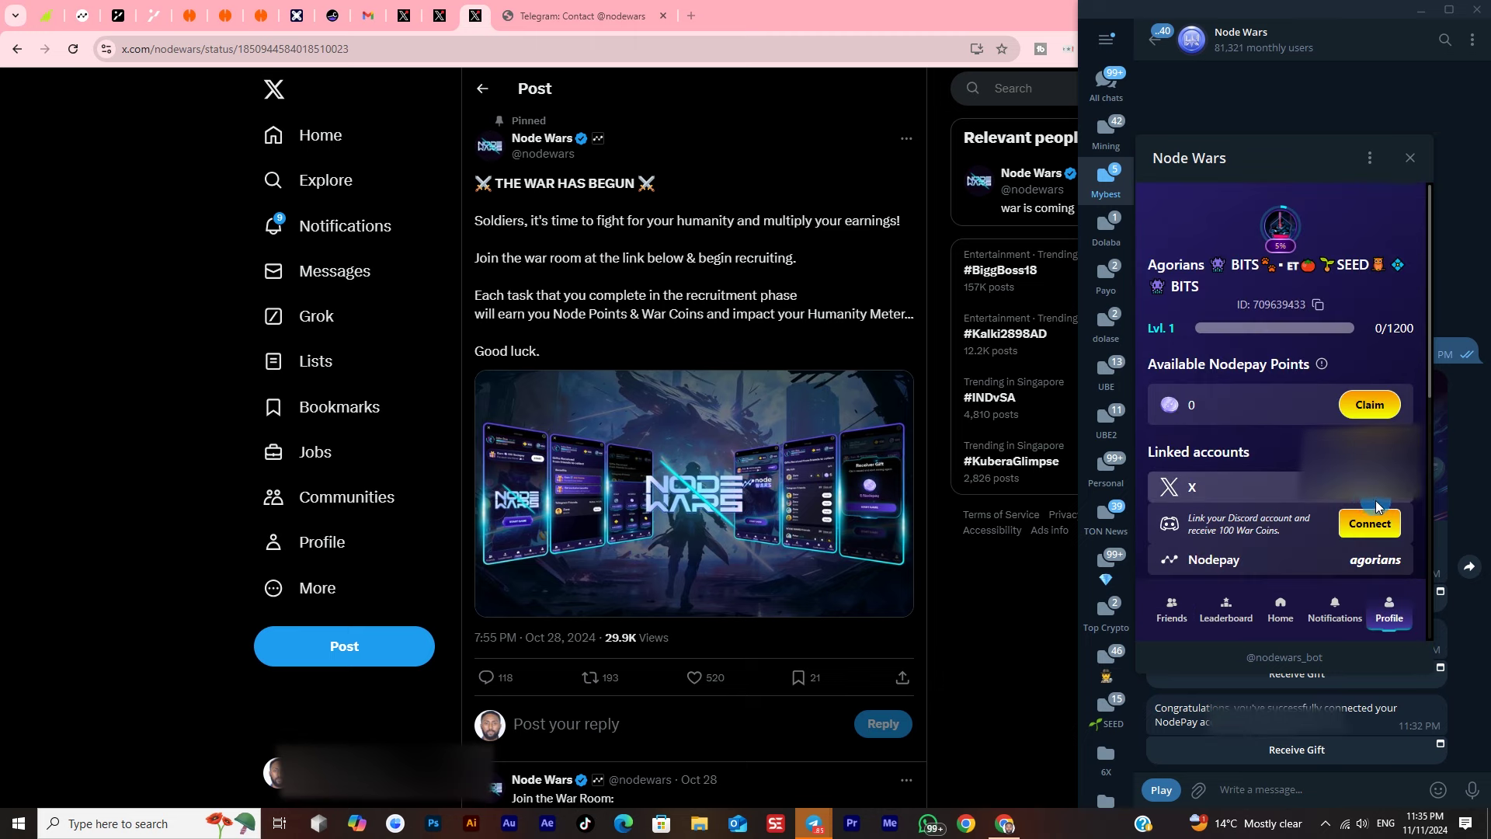
click(1389, 527)
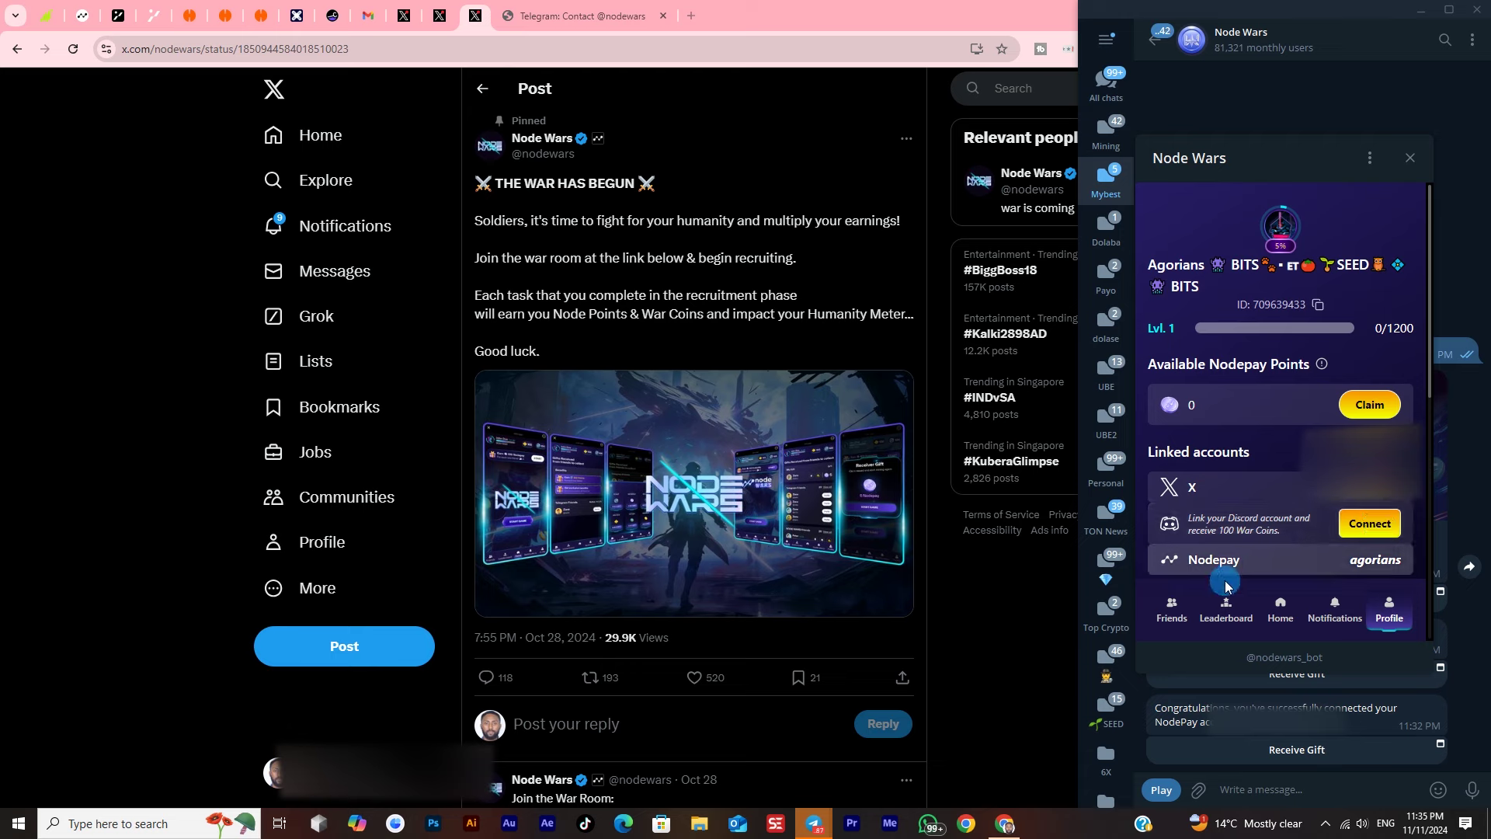
click(1179, 612)
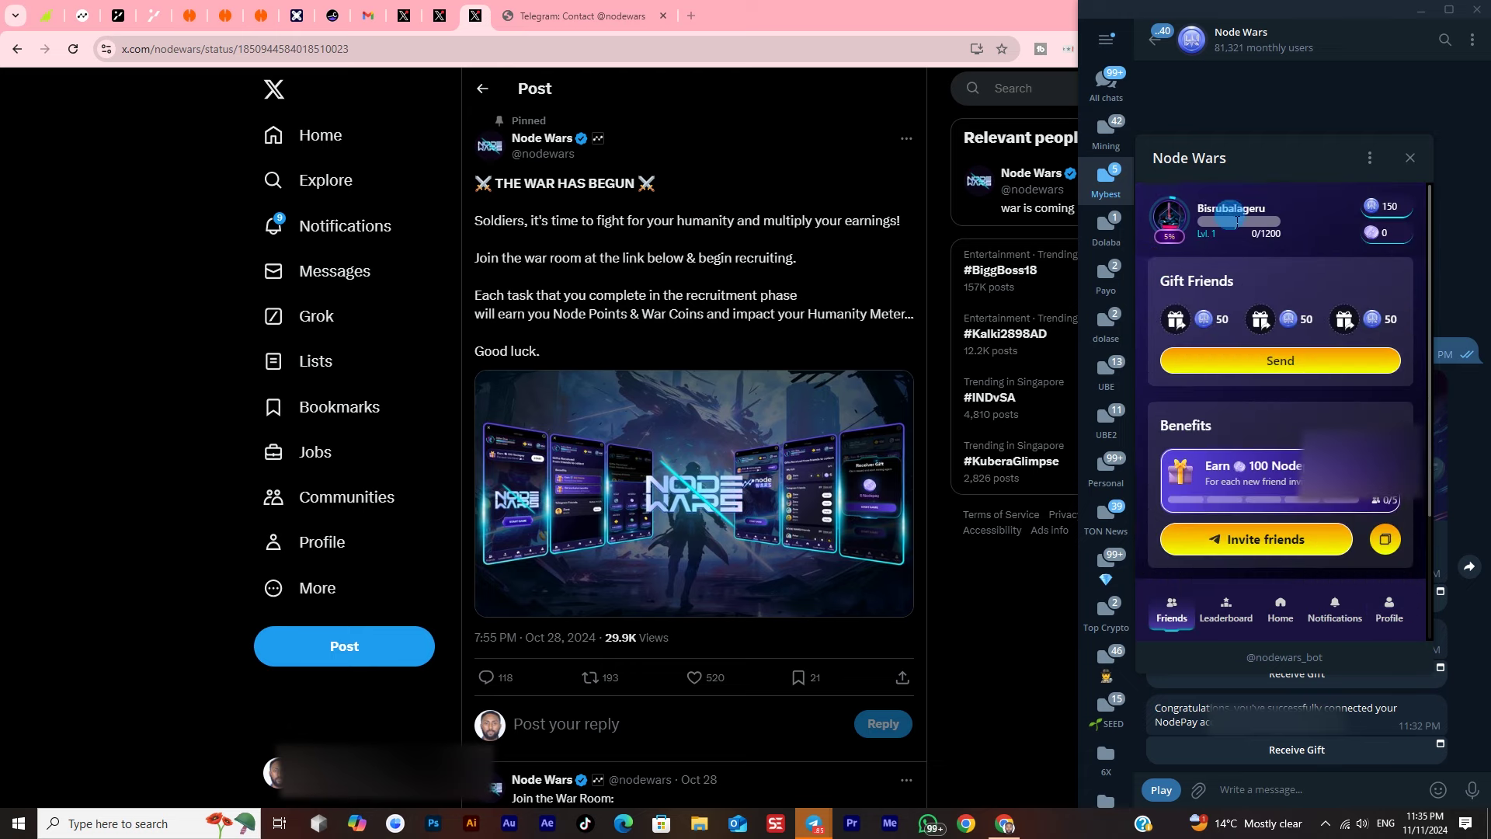